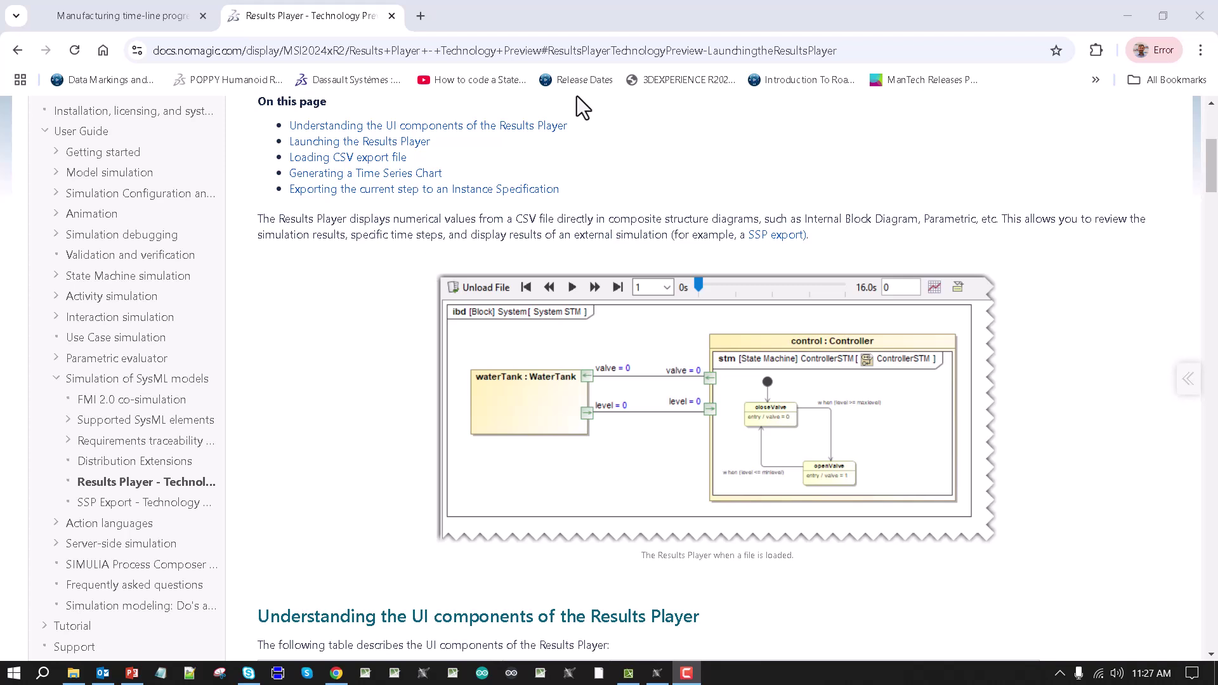
# - Switch from Chrome to Cameo Systems Modeler, which has the WaterTankFMI sample project open
pyautogui.click(662, 674)
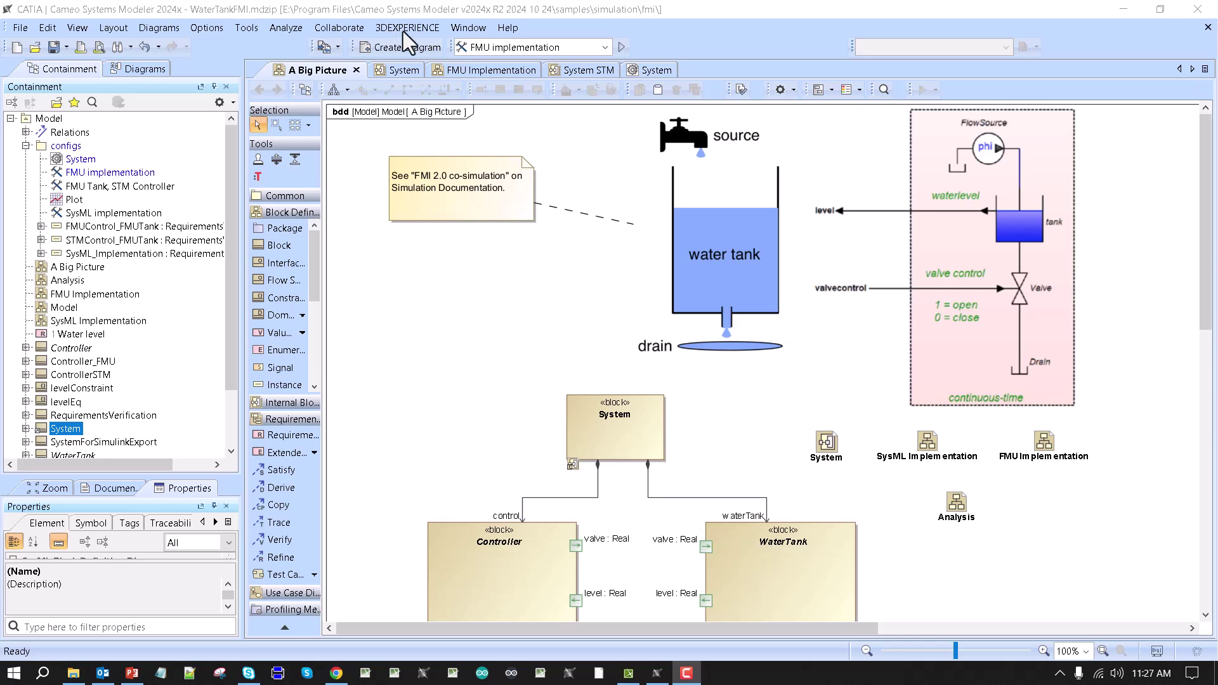
# - Run and stop the FMU implementation water-tank simulation, then close the Simulation pane
pyautogui.click(622, 48)
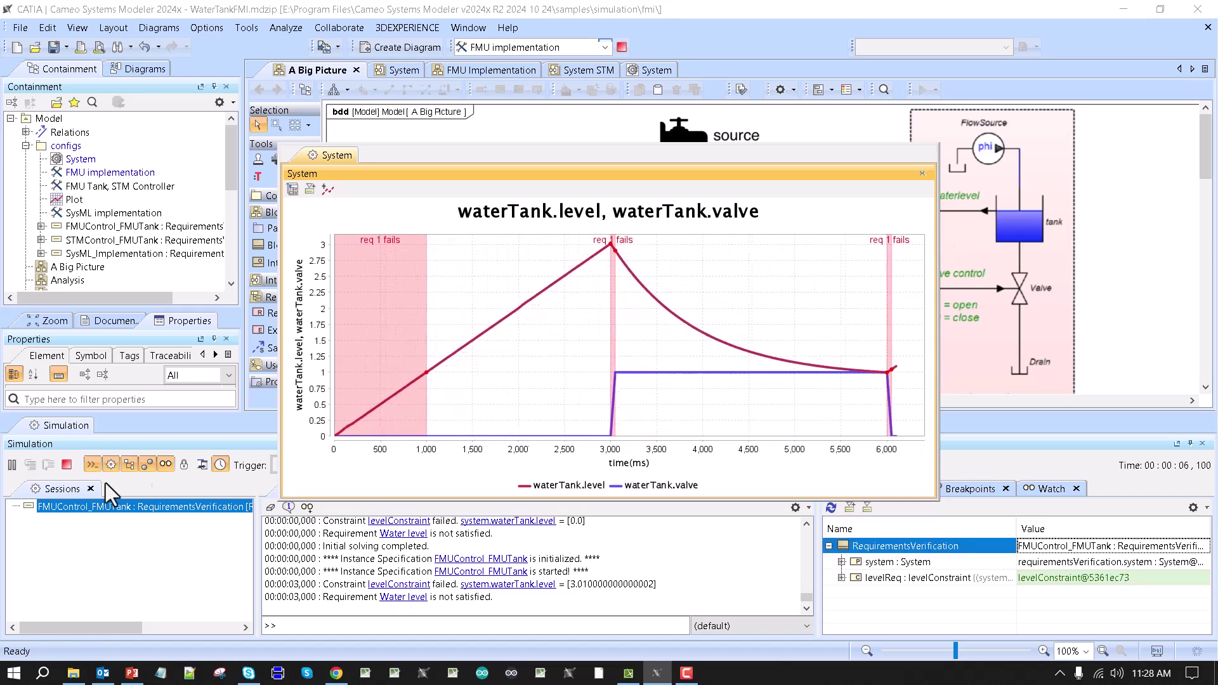
pyautogui.click(66, 465)
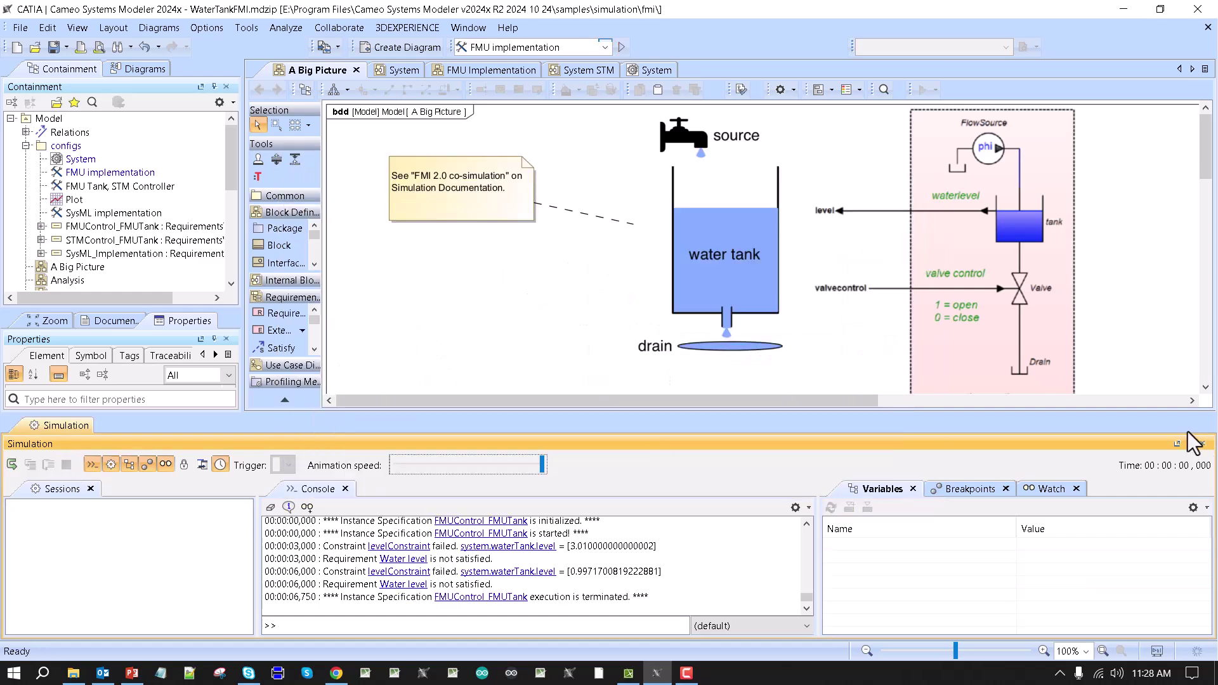
pyautogui.click(1202, 442)
pyautogui.scroll(-3, 733, 434)
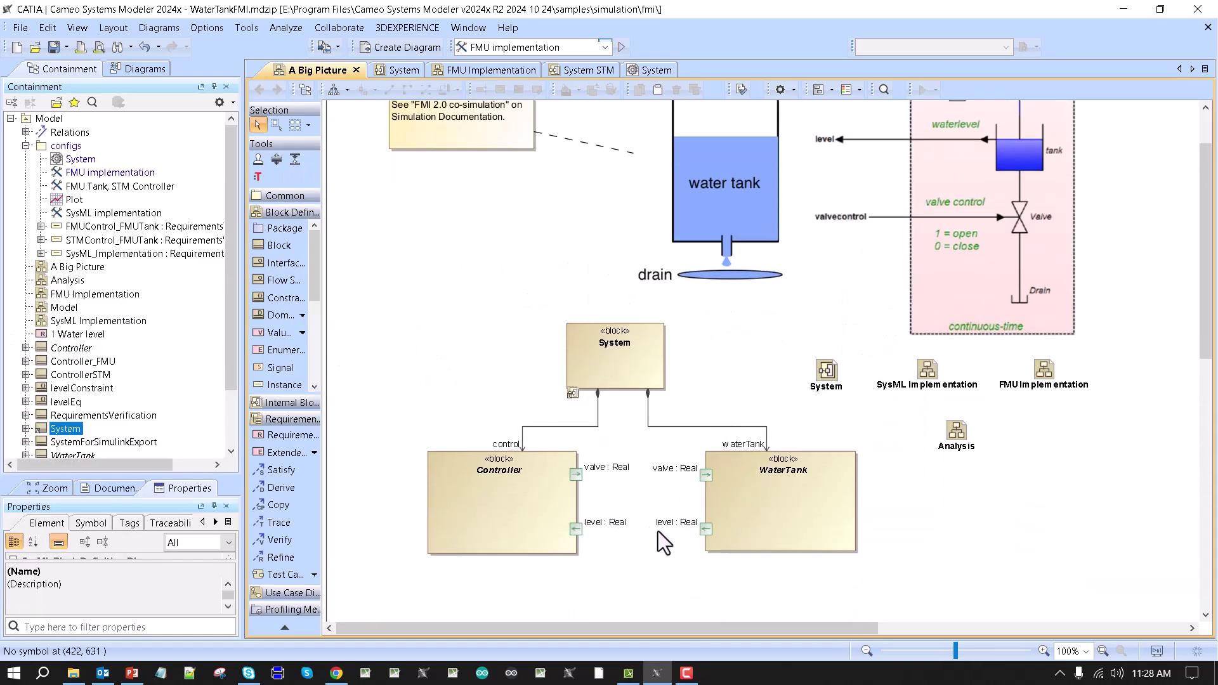
pyautogui.scroll(1, 444, 343)
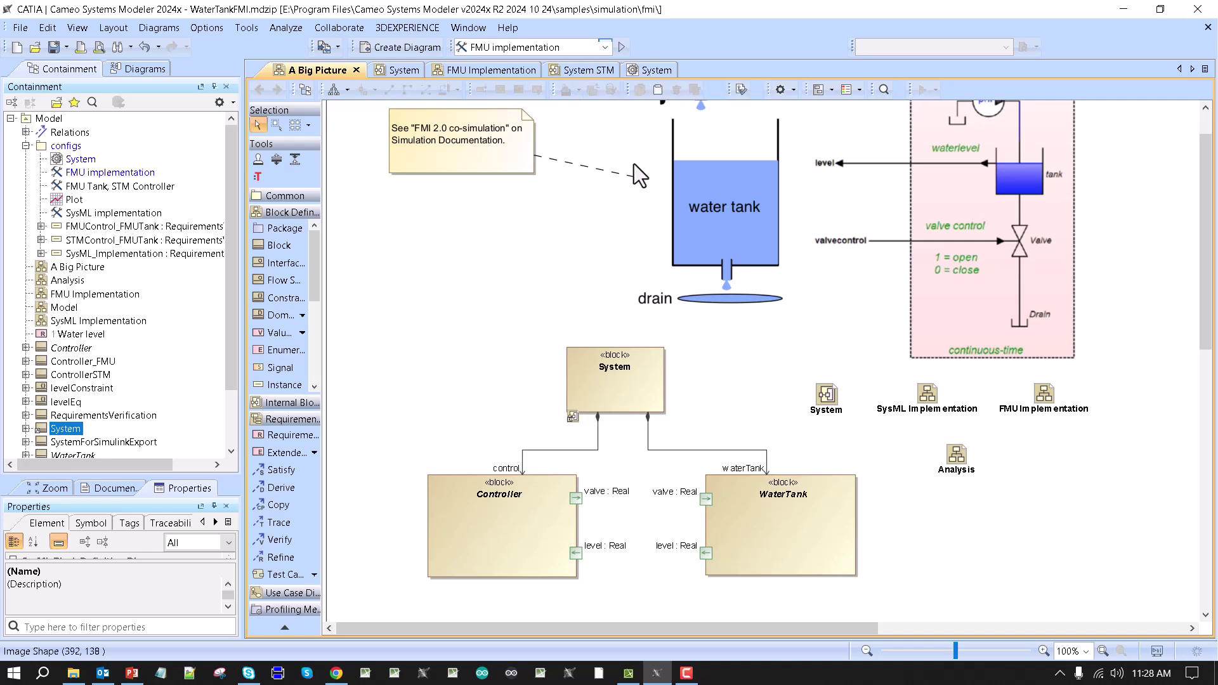
# - On the simulation configurations diagram, place a CSV Export element representing System
pyautogui.click(644, 71)
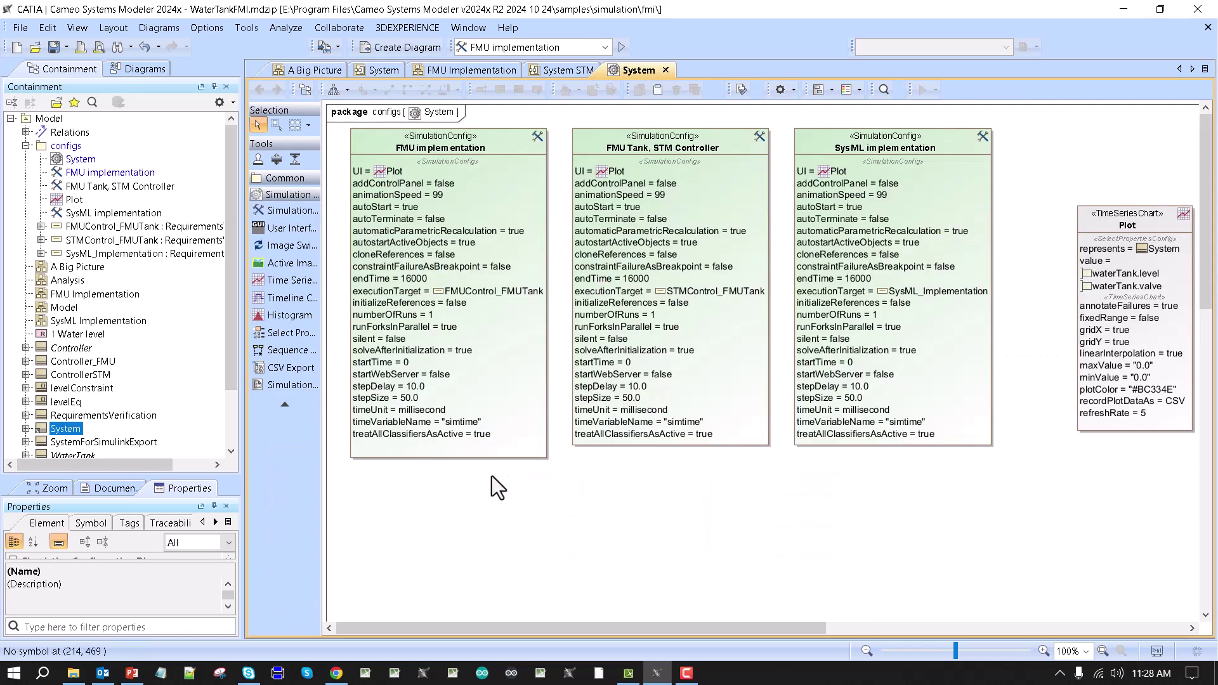
pyautogui.click(284, 367)
pyautogui.click(419, 493)
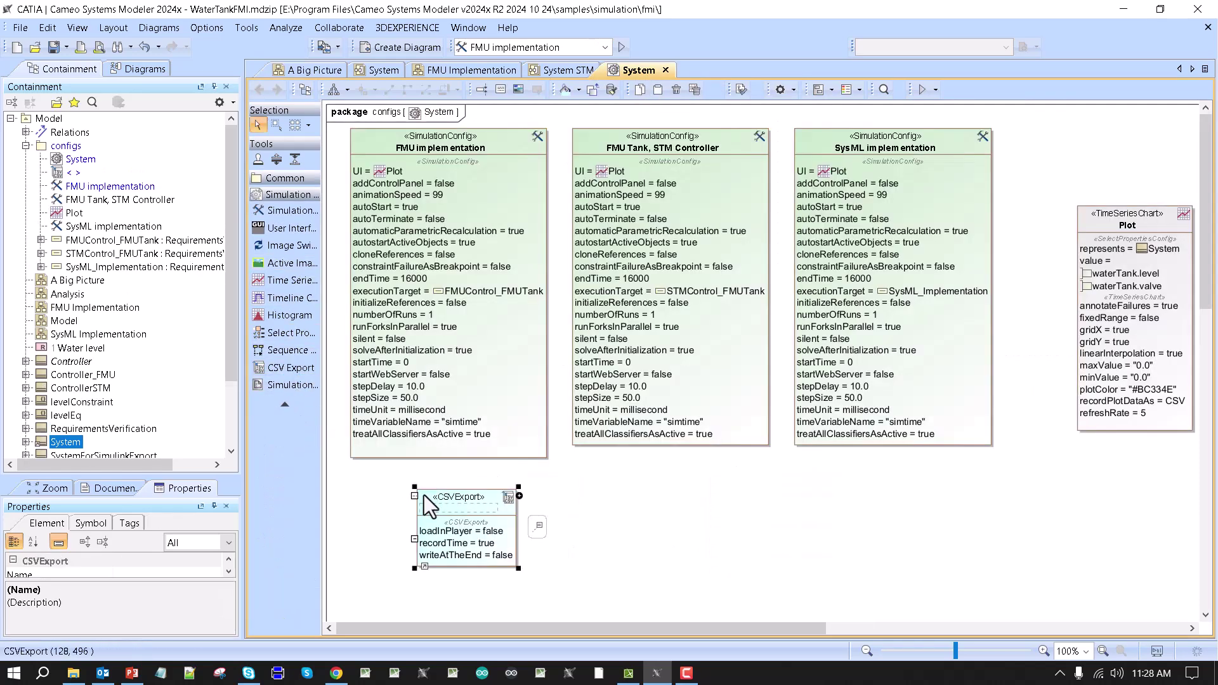
pyautogui.scroll(-1, 95, 406)
pyautogui.moveTo(66, 401); pyautogui.dragTo(451, 512)
# - Enable Load In Player, record control.level and control.valve, and set File Name to data.csv
pyautogui.doubleClick(450, 511)
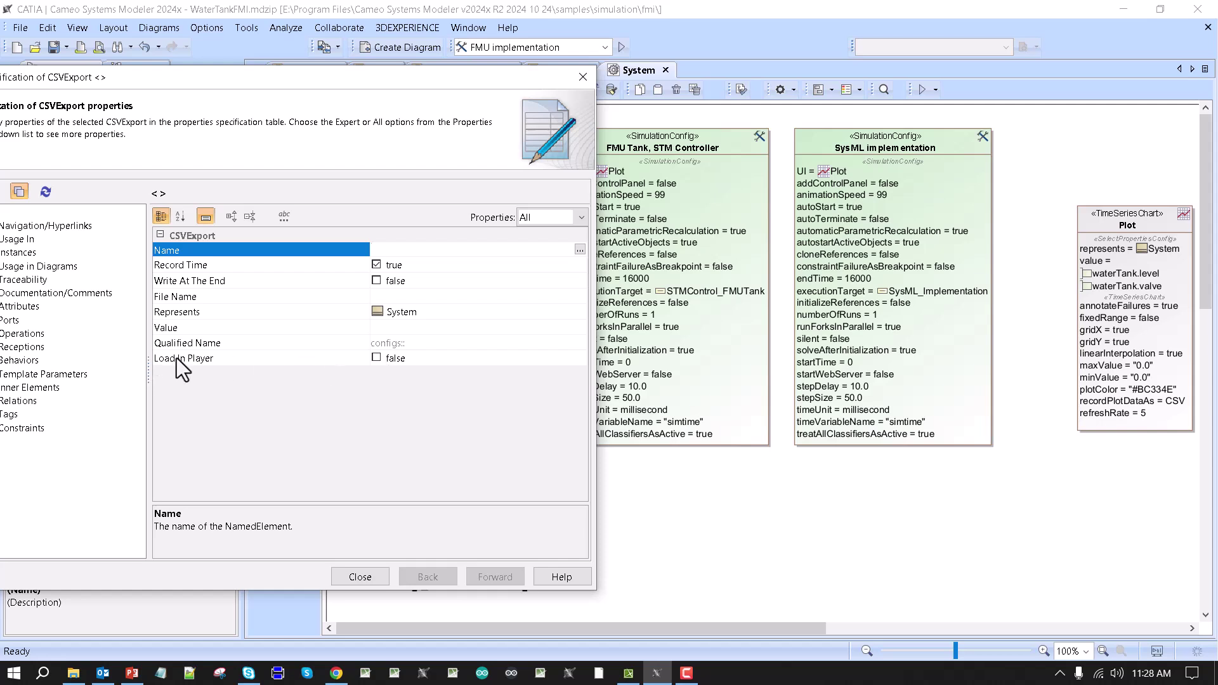
pyautogui.click(376, 358)
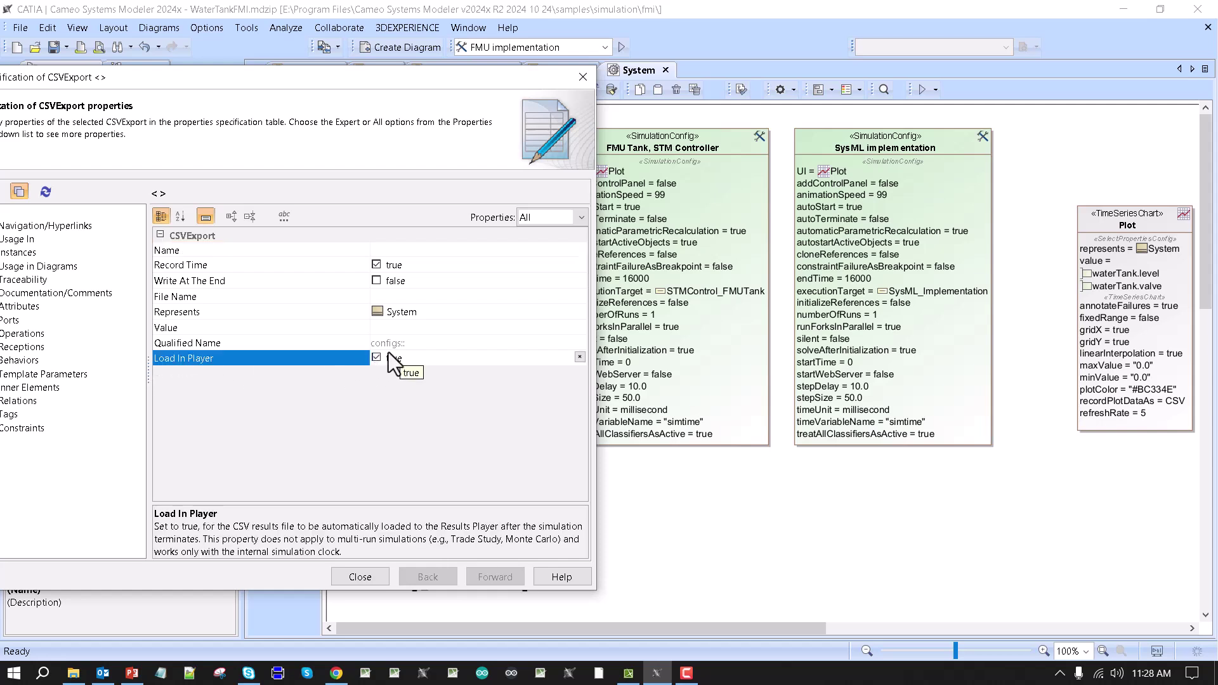
pyautogui.click(382, 327)
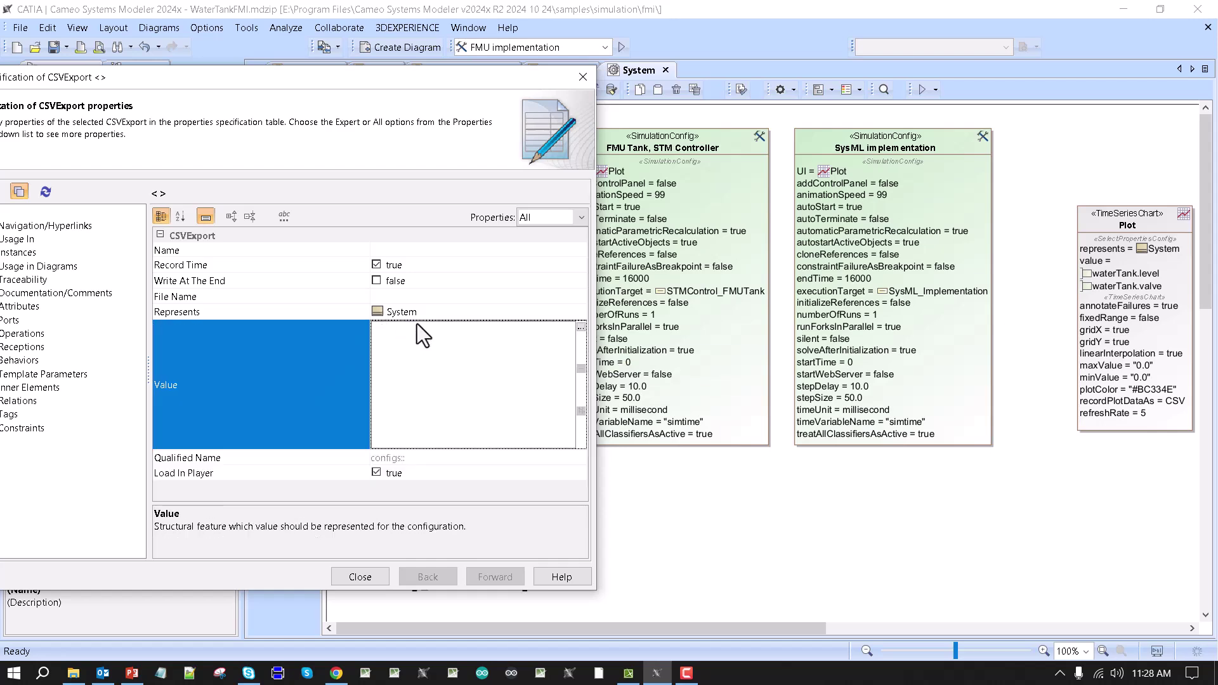
pyautogui.click(581, 327)
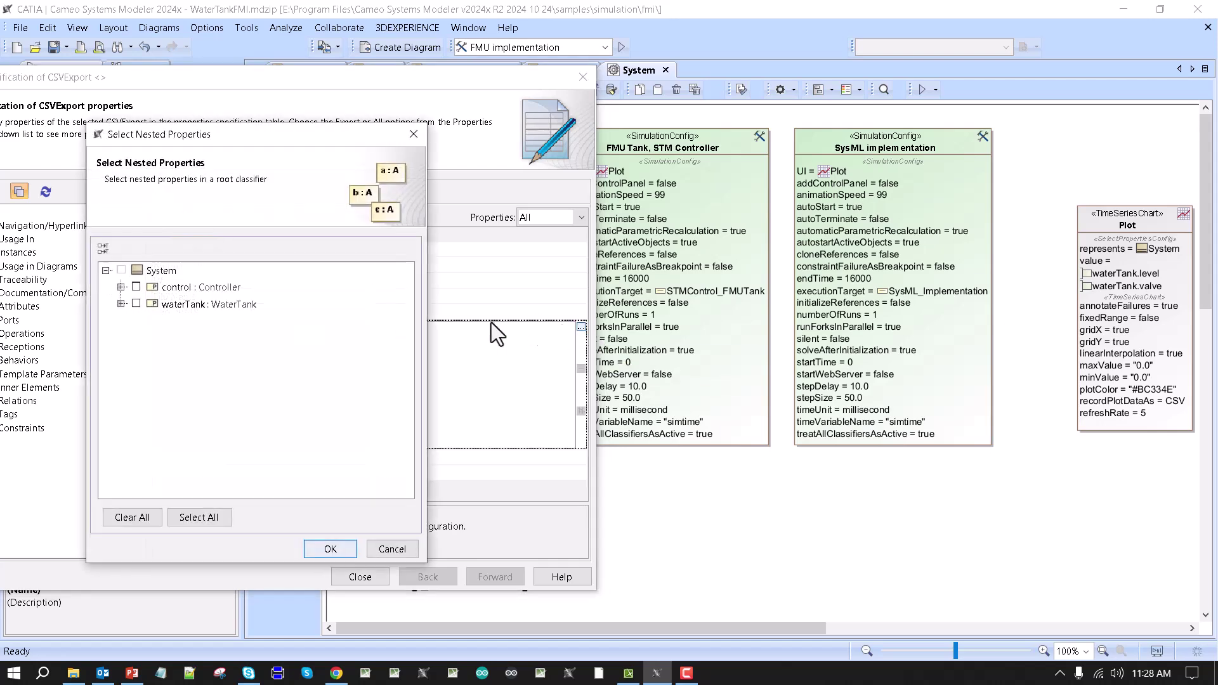
pyautogui.click(120, 287)
pyautogui.click(151, 303)
pyautogui.click(151, 353)
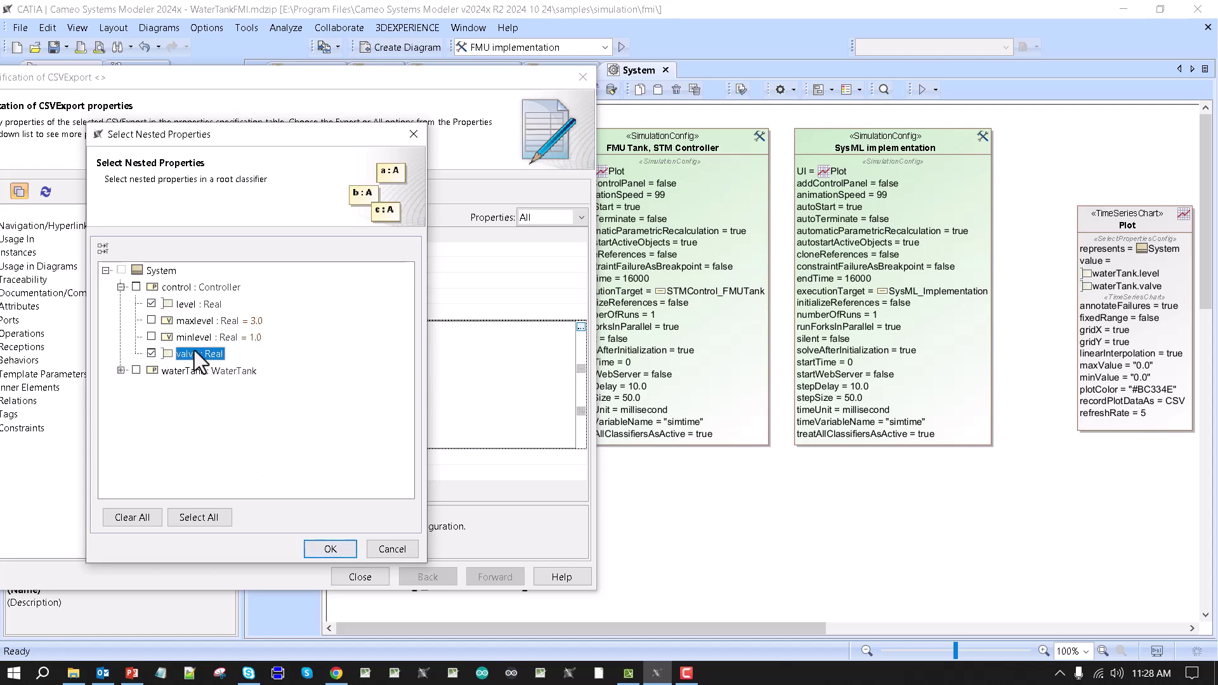
pyautogui.click(335, 549)
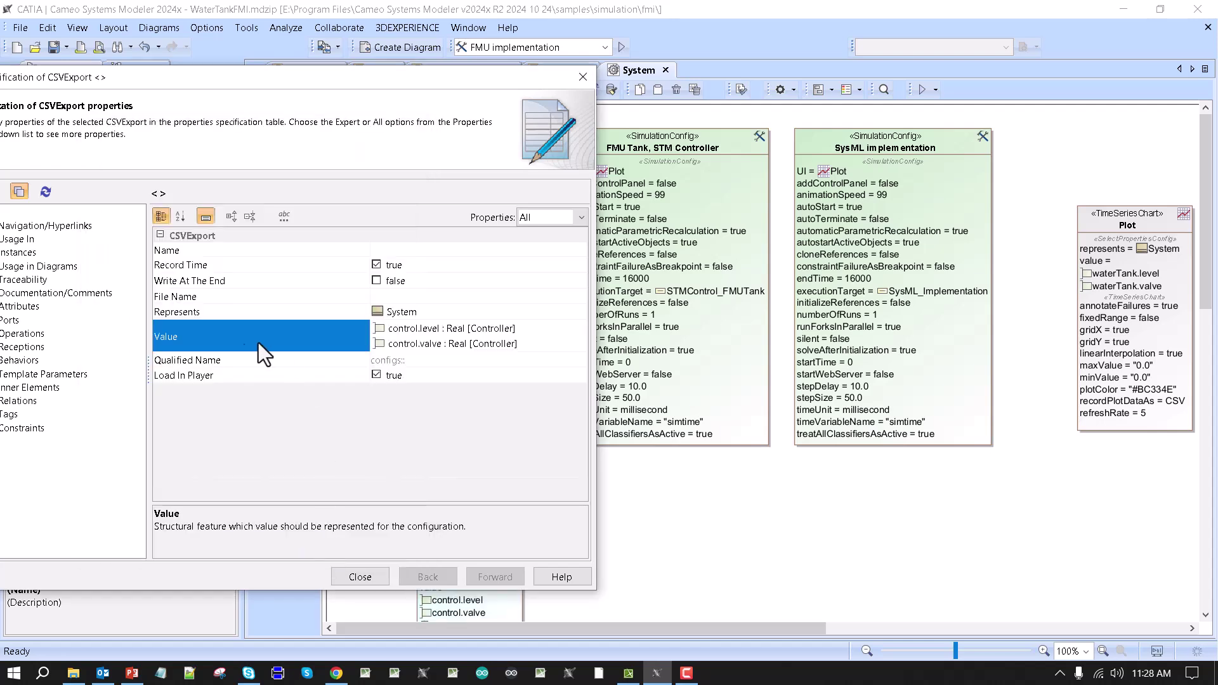
pyautogui.click(402, 296)
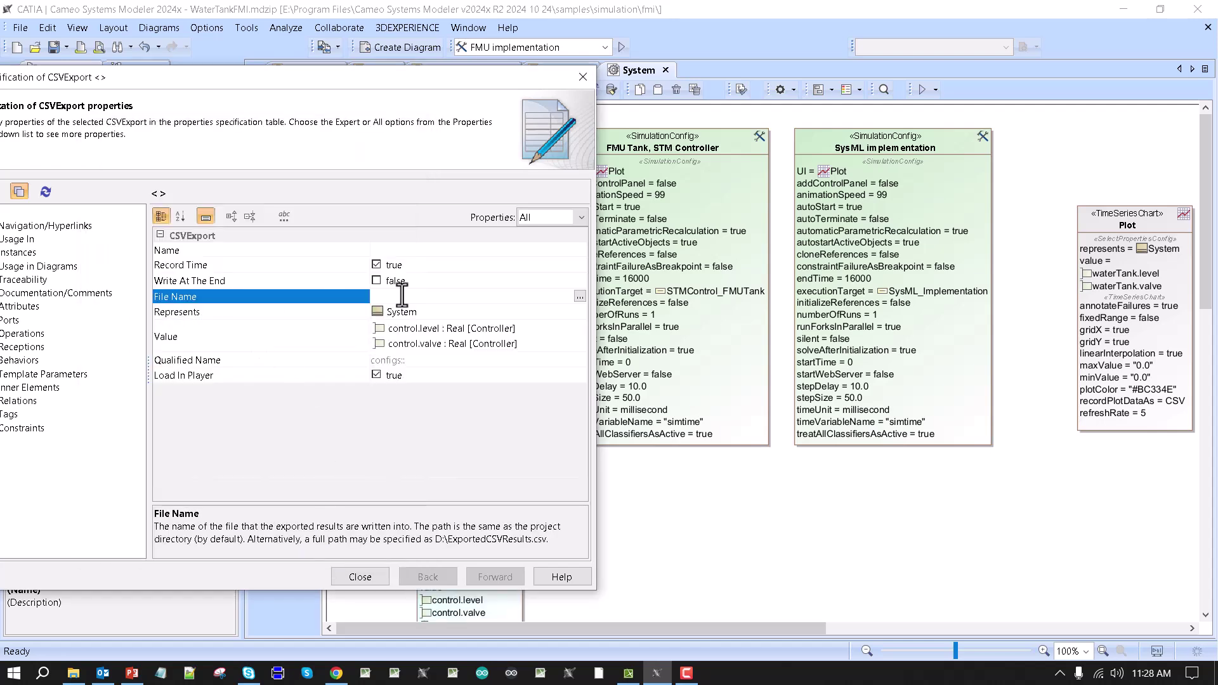
pyautogui.write('data.csv')
# - Attach the CSV export to FMU implementation, FMU Tank/STM Controller and SysML implementation, naming it data
pyautogui.click(378, 581)
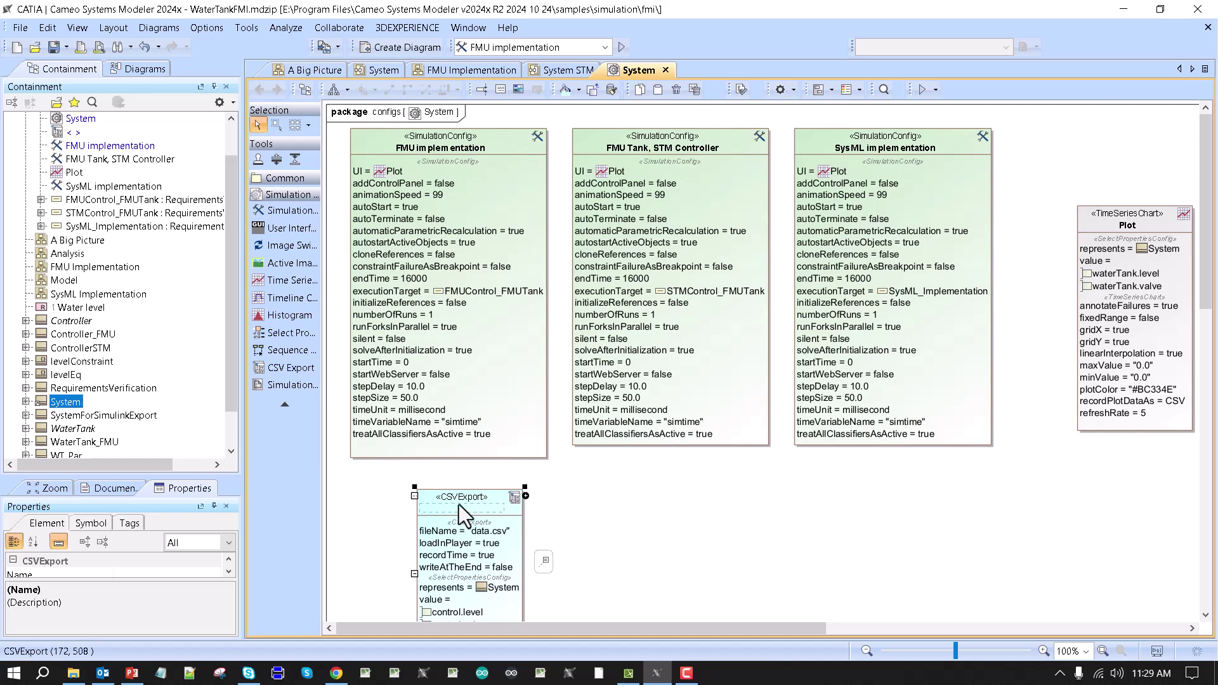
pyautogui.click(585, 501)
pyautogui.moveTo(501, 247); pyautogui.dragTo(504, 158)
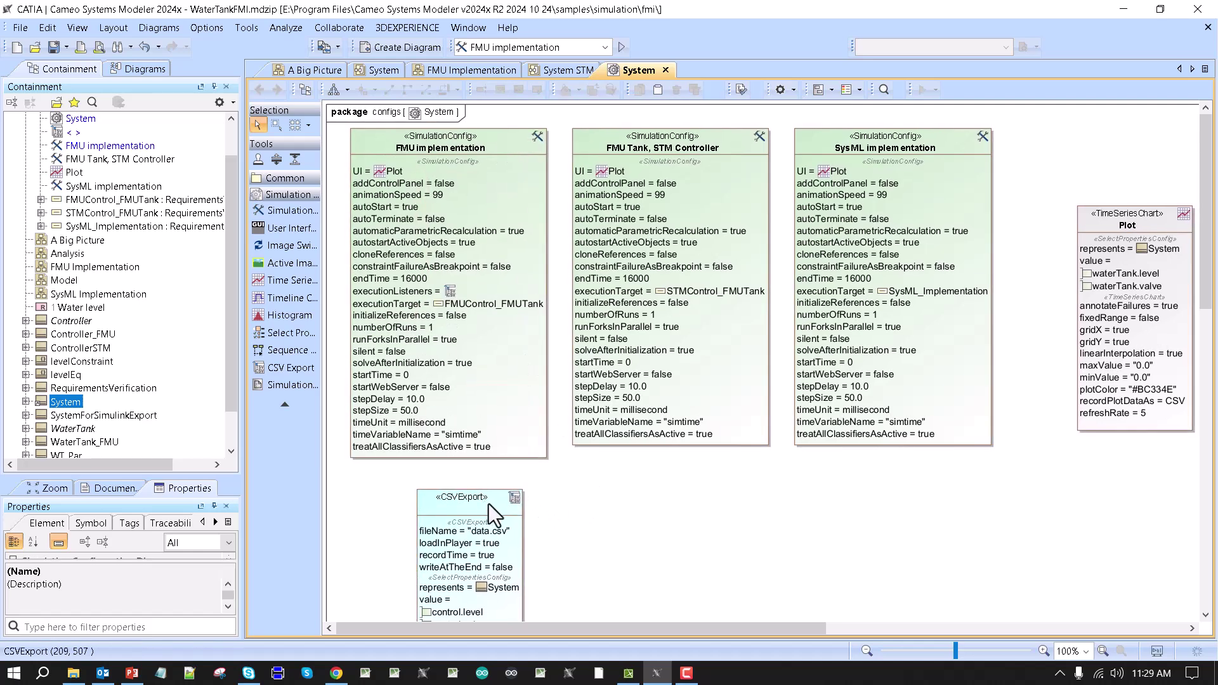
pyautogui.moveTo(488, 503); pyautogui.dragTo(660, 170)
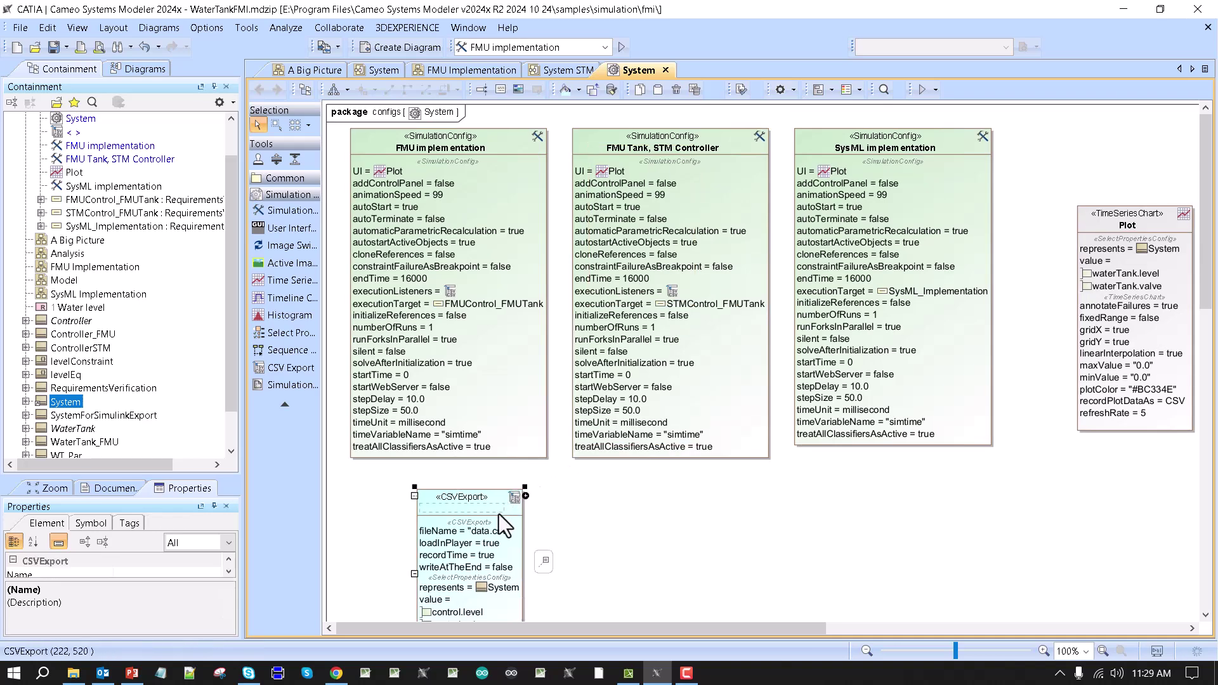
pyautogui.moveTo(499, 514); pyautogui.dragTo(918, 154)
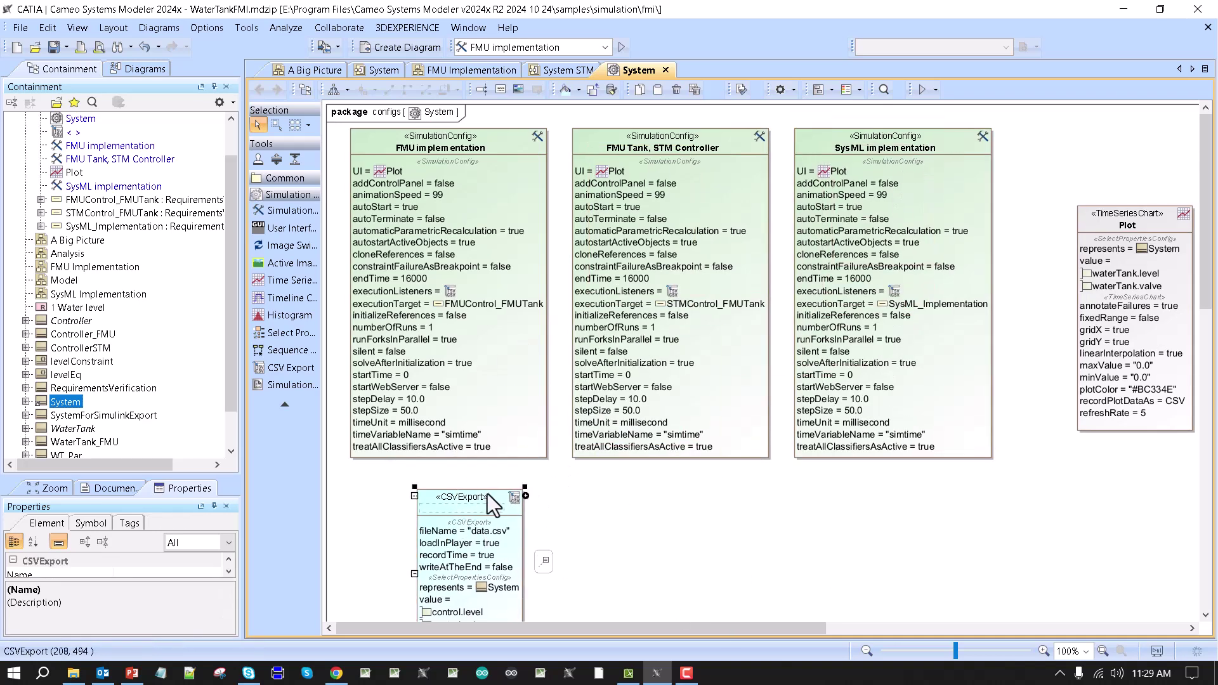
pyautogui.write('data')
pyautogui.click(652, 511)
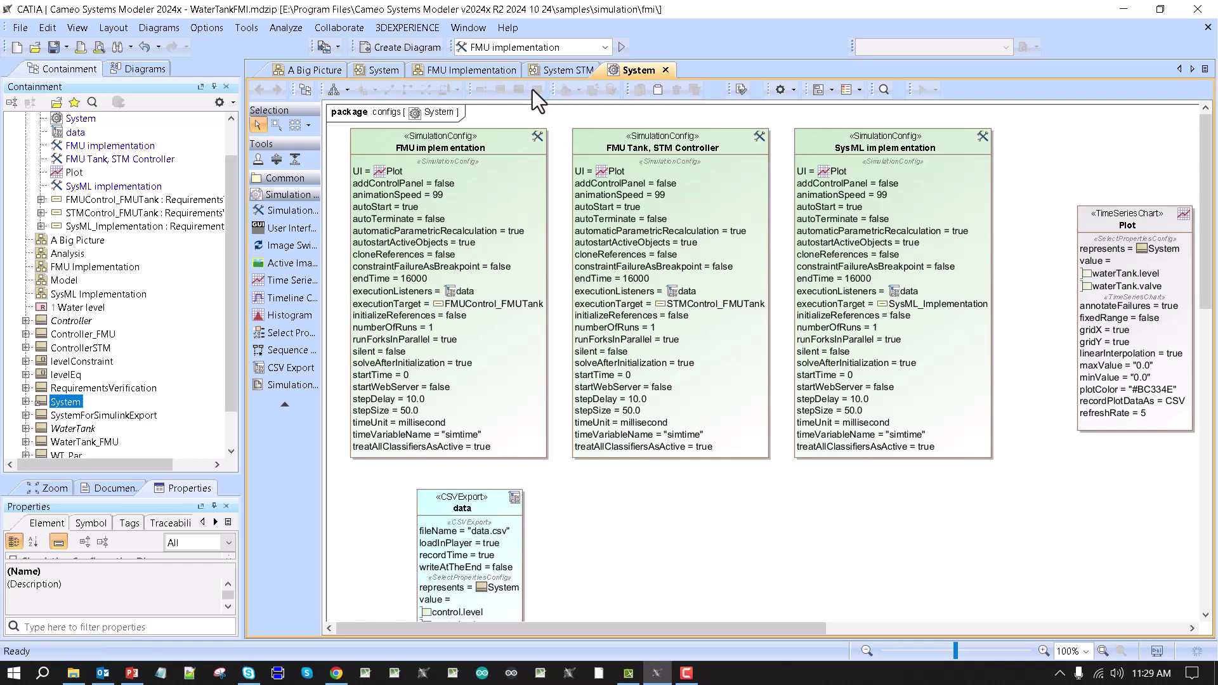
# - Run FMU implementation from the System internal block diagram, then stop it so data.csv loads into the Results Player
pyautogui.click(547, 69)
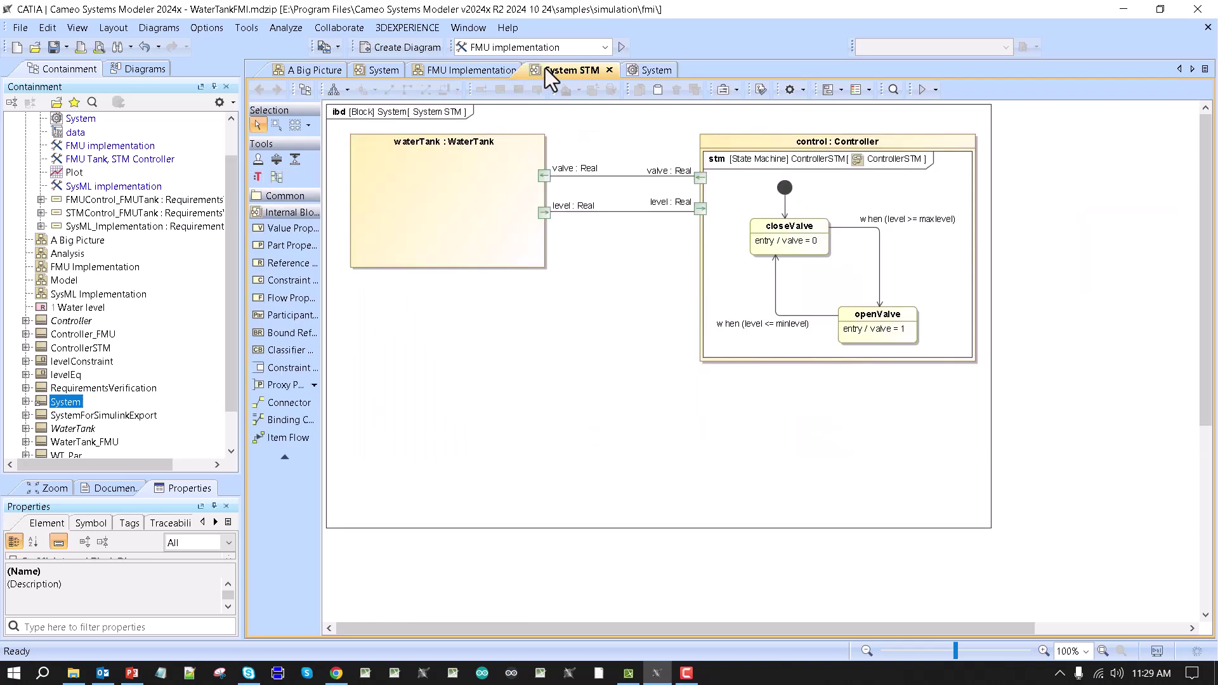
pyautogui.click(379, 71)
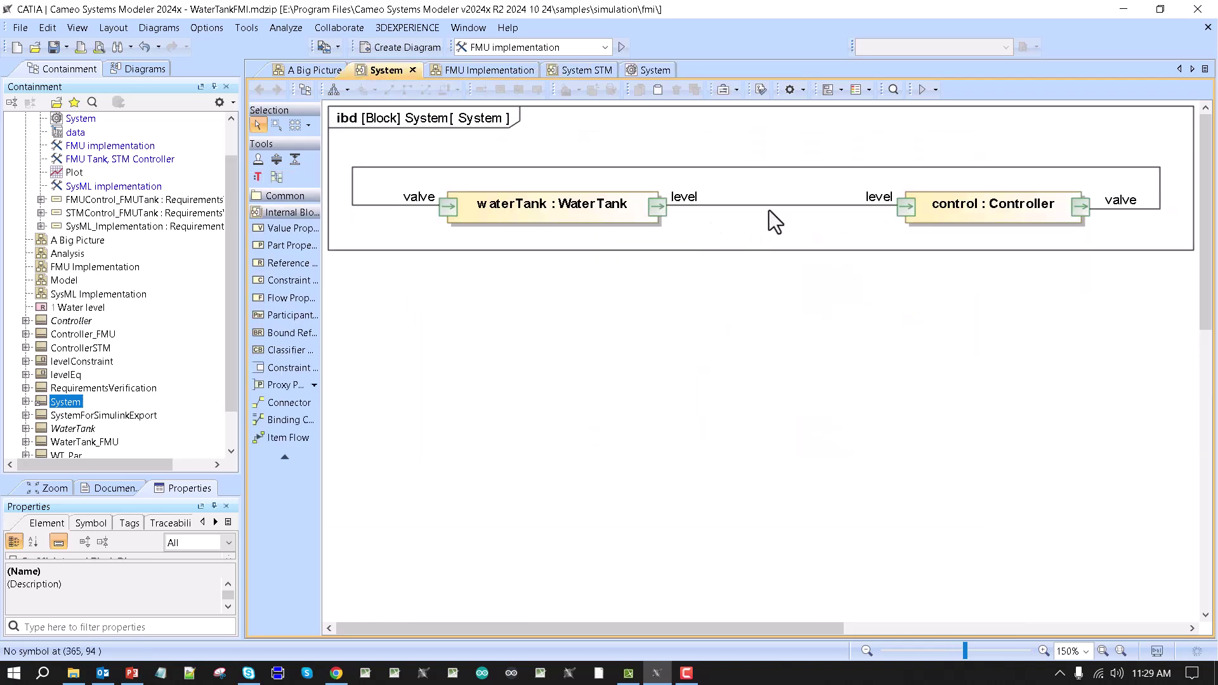
pyautogui.click(622, 50)
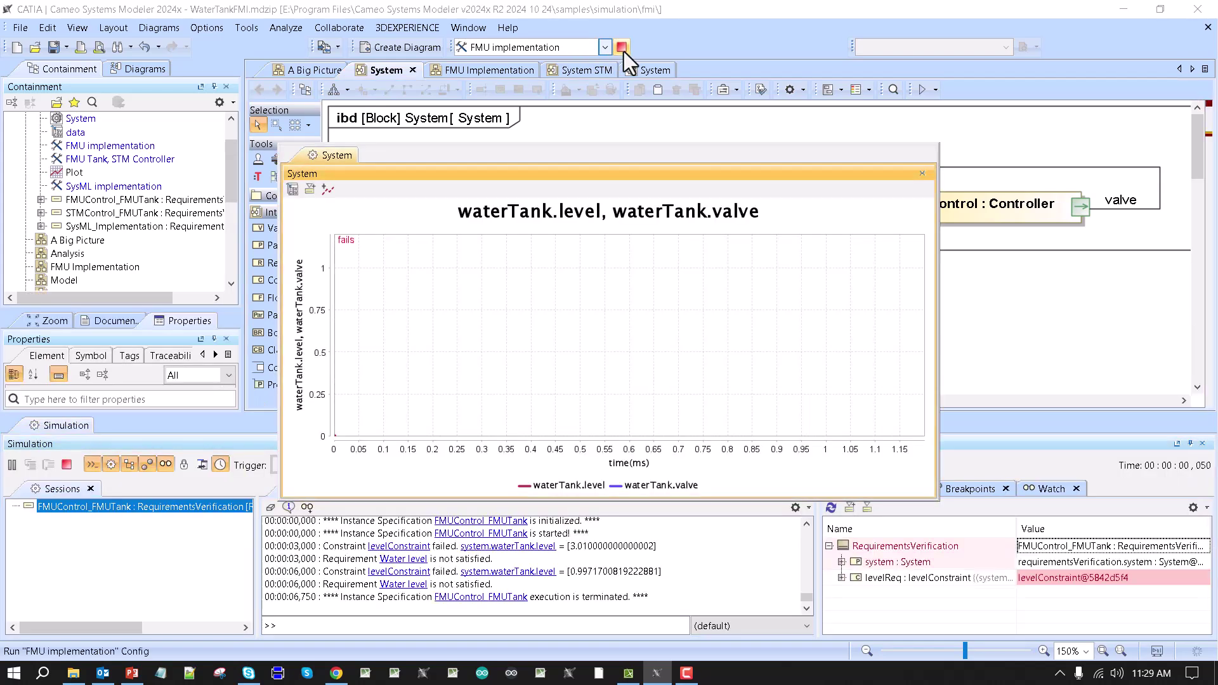
pyautogui.moveTo(606, 155); pyautogui.dragTo(568, 247)
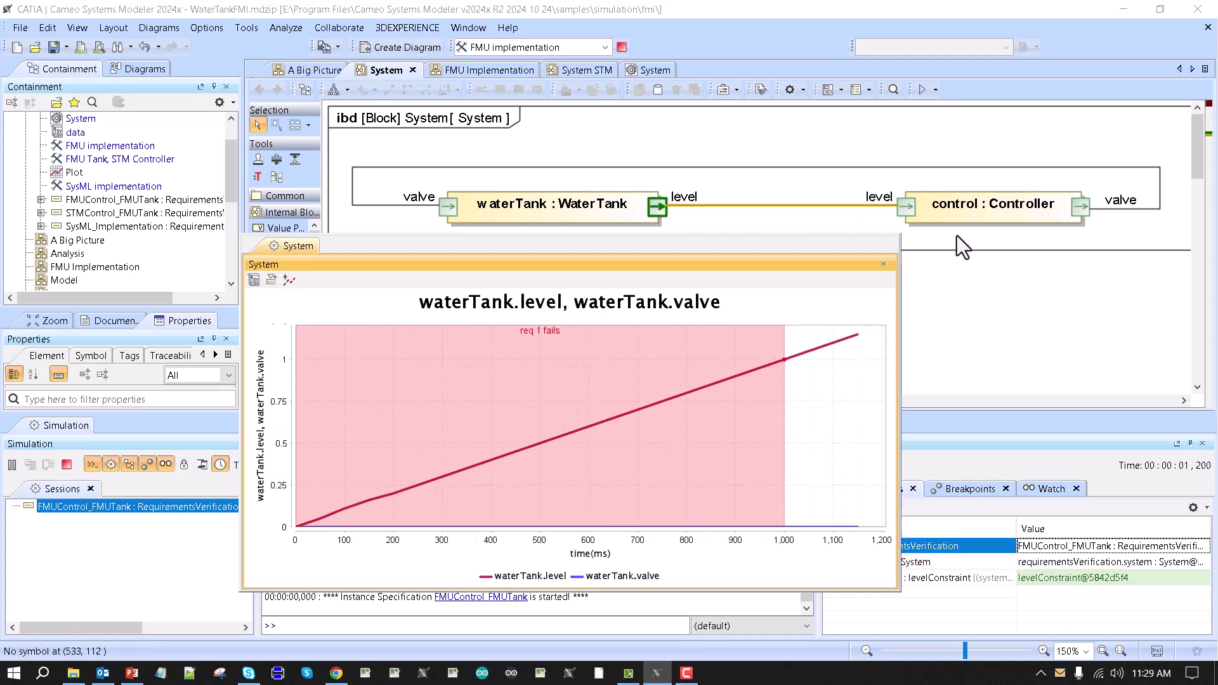
pyautogui.click(310, 79)
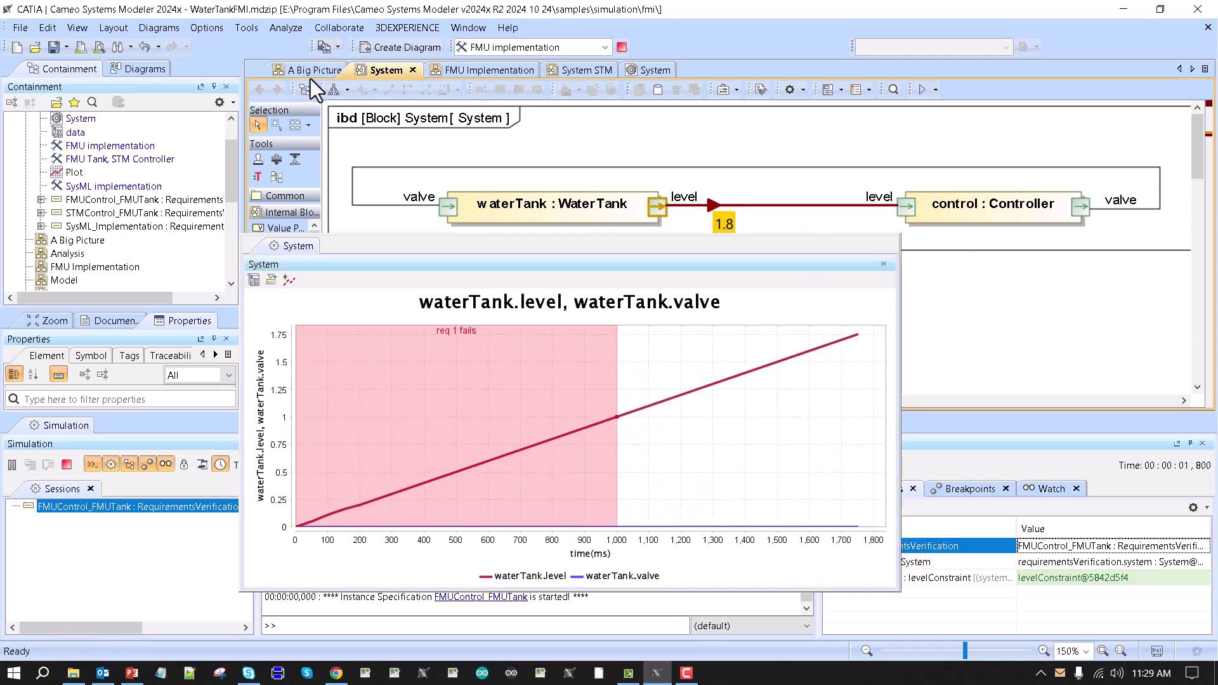
pyautogui.click(310, 74)
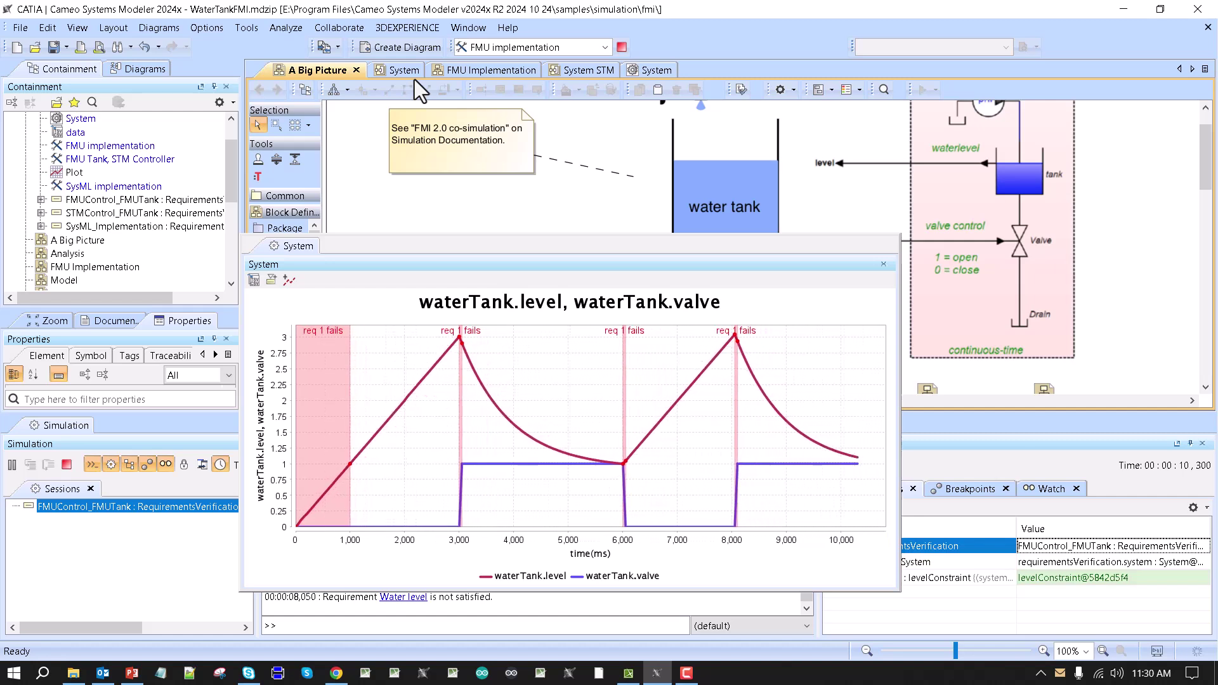
pyautogui.click(414, 75)
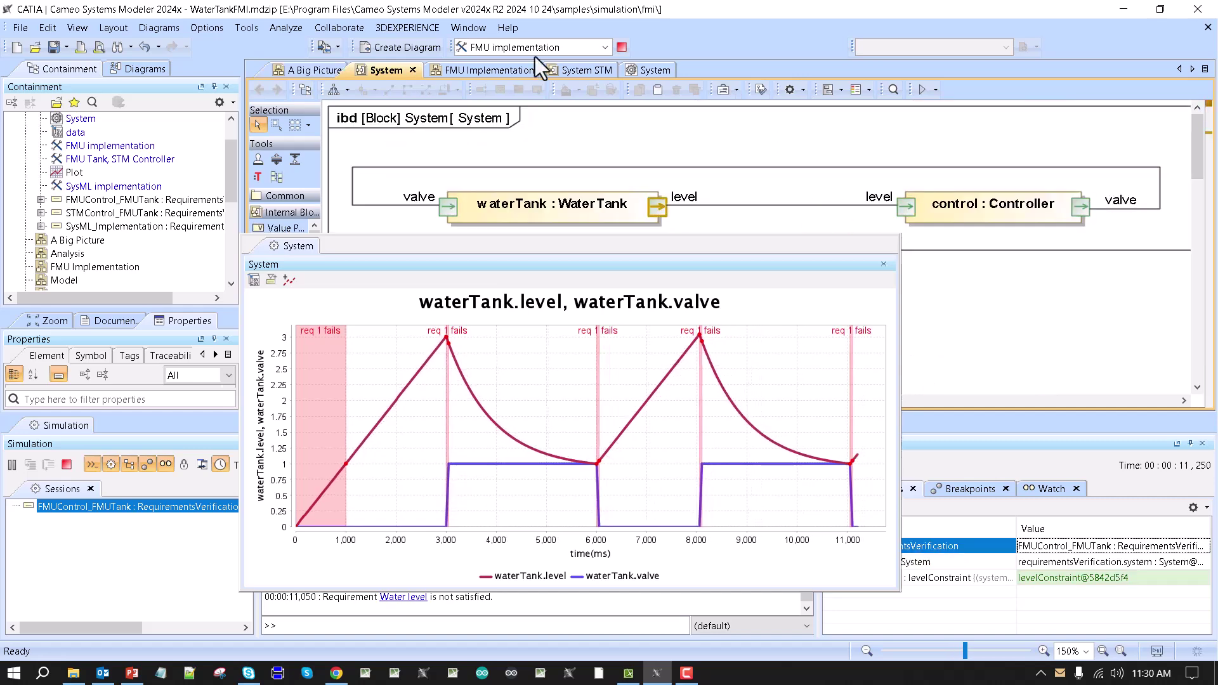
pyautogui.click(624, 45)
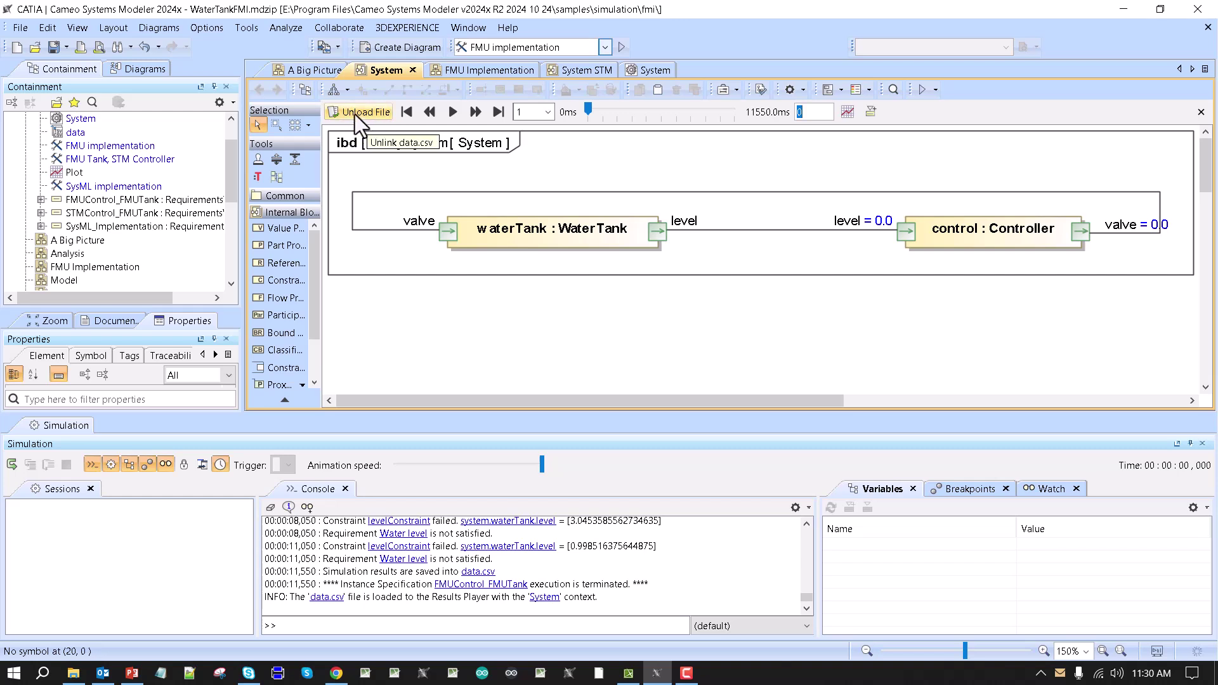
# - Chart control.level from the loaded results, then scrub playback and rewind to the start
pyautogui.click(847, 112)
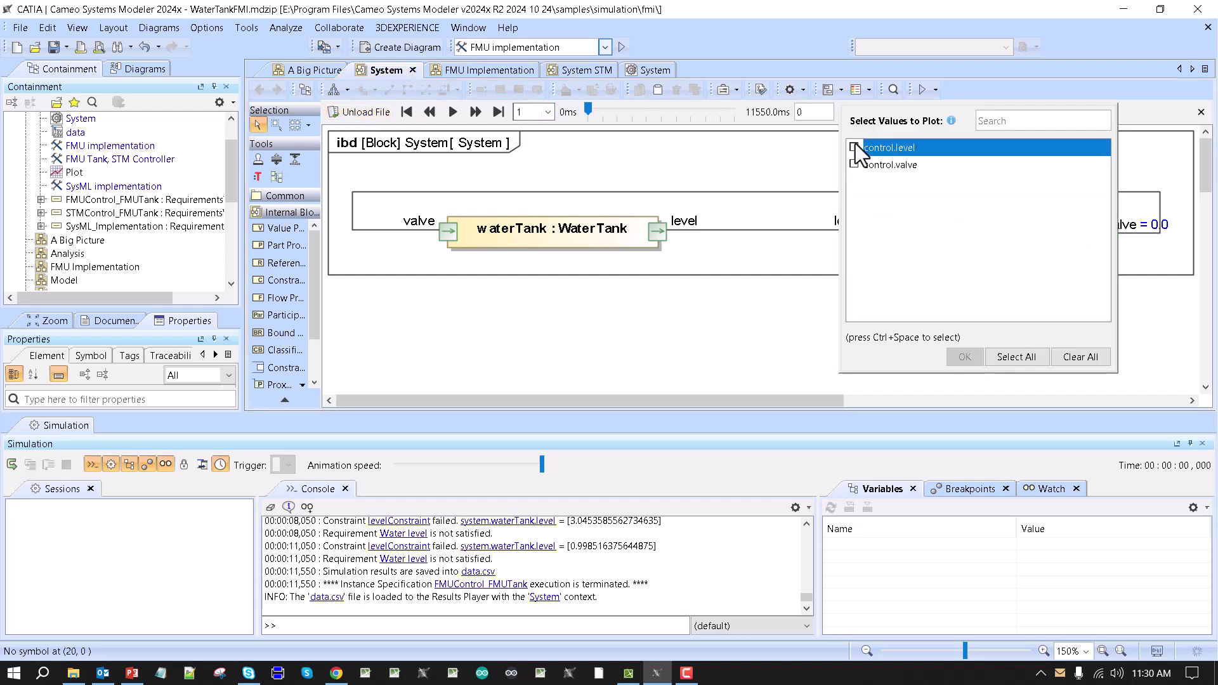
pyautogui.click(855, 146)
pyautogui.click(966, 356)
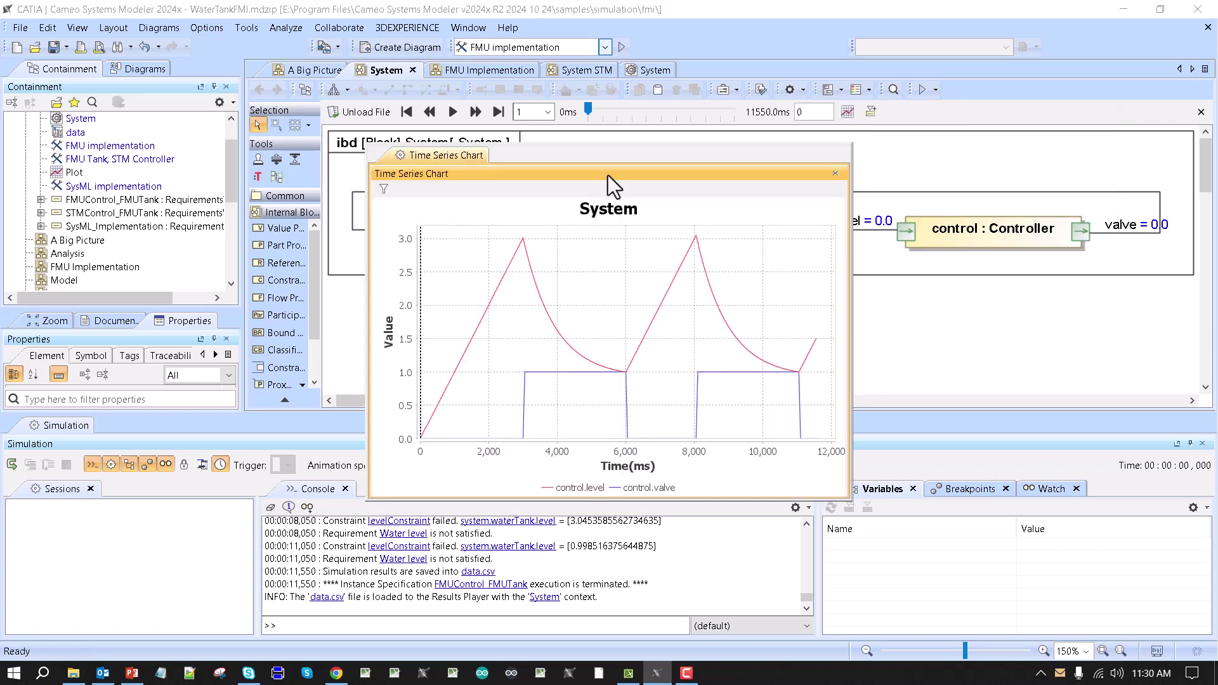
pyautogui.moveTo(607, 175); pyautogui.dragTo(265, 200)
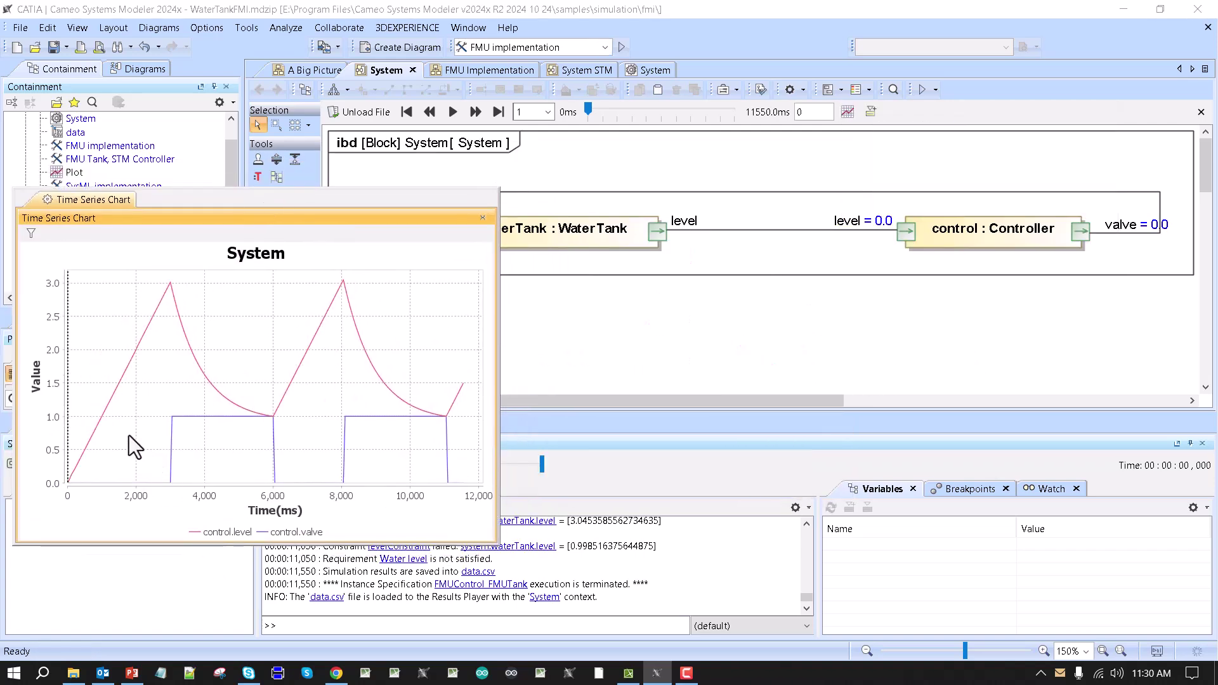
pyautogui.moveTo(254, 383)
pyautogui.mouseDown()
pyautogui.moveTo(166, 379)
pyautogui.moveTo(391, 366)
pyautogui.moveTo(469, 378)
pyautogui.moveTo(125, 375)
pyautogui.mouseUp()
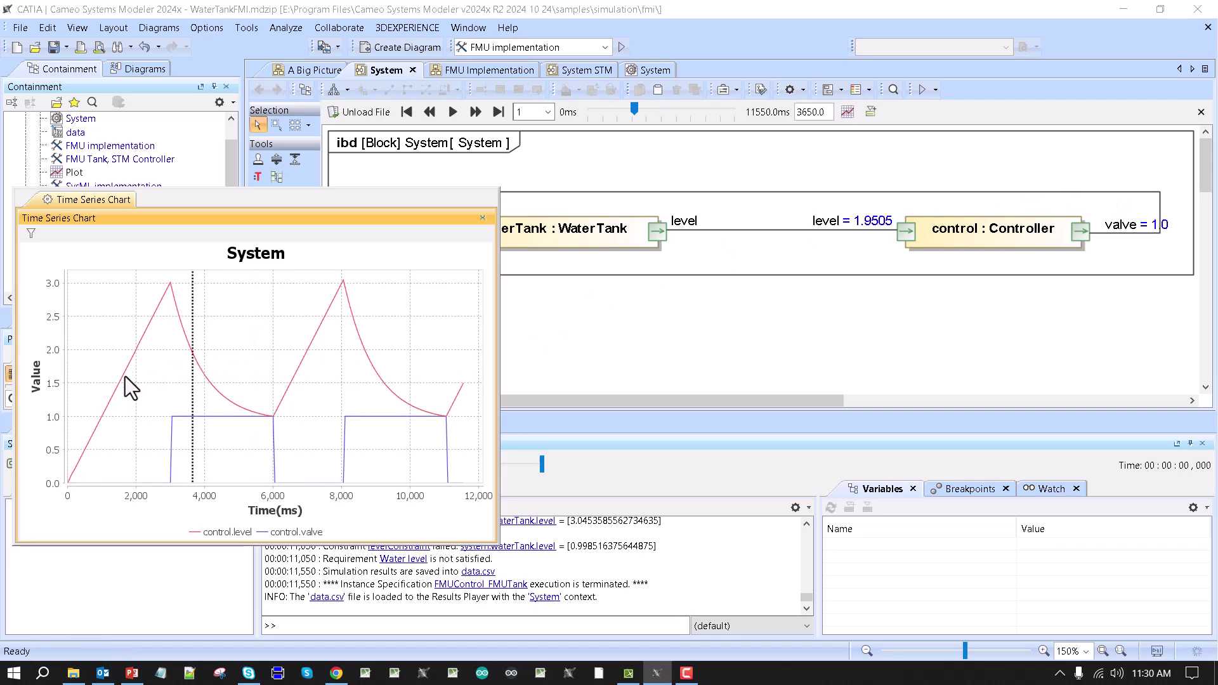
pyautogui.moveTo(610, 111)
pyautogui.mouseDown()
pyautogui.moveTo(686, 111)
pyautogui.moveTo(648, 123)
pyautogui.moveTo(690, 132)
pyautogui.moveTo(522, 128)
pyautogui.mouseUp()
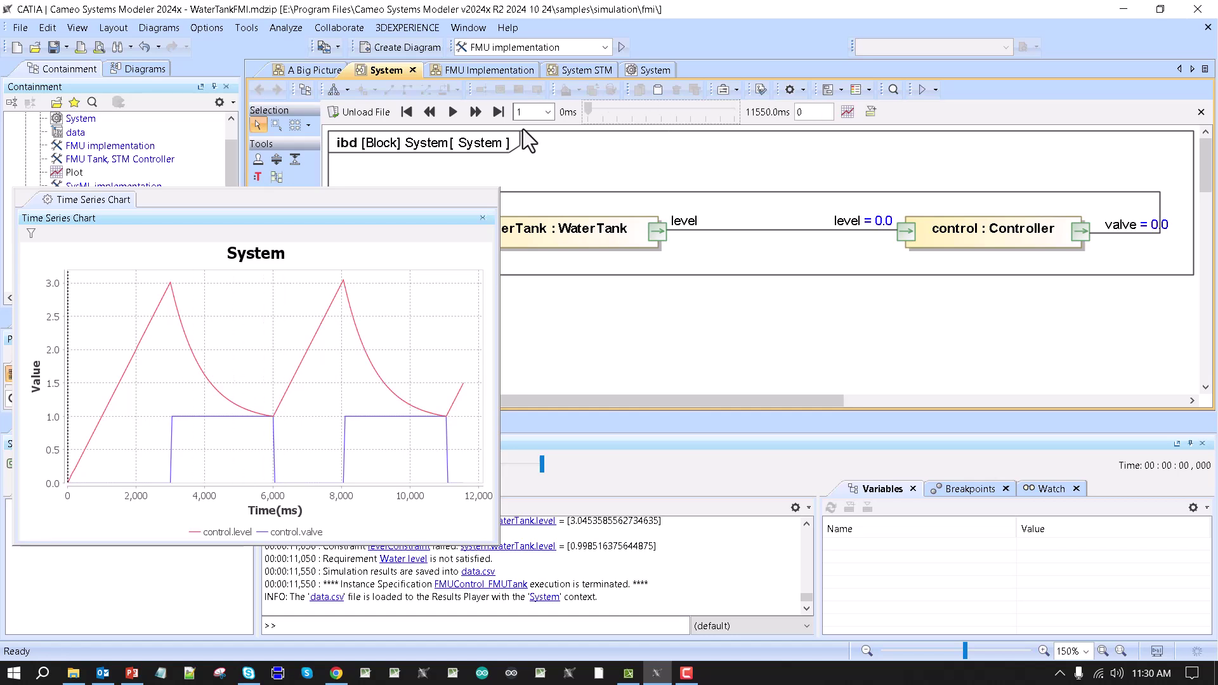
# - Replay the results, changing playback speed to 0.5, 0.1, 10, then back to 1
pyautogui.click(451, 117)
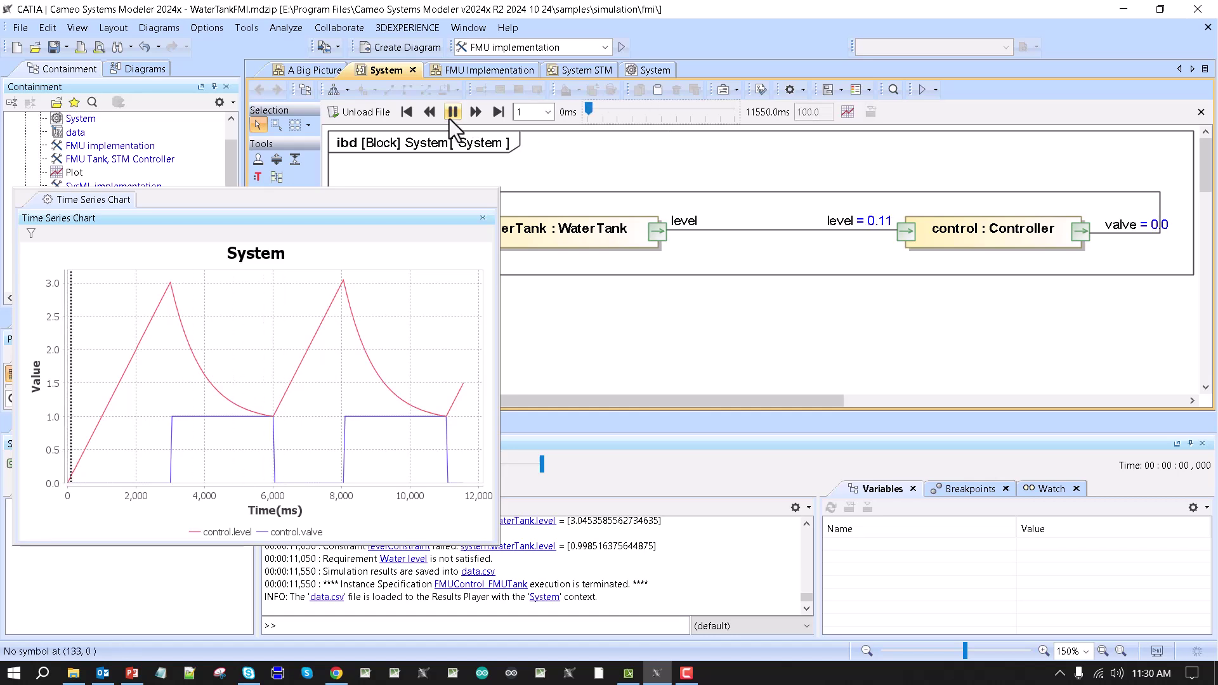
pyautogui.click(547, 113)
pyautogui.click(539, 154)
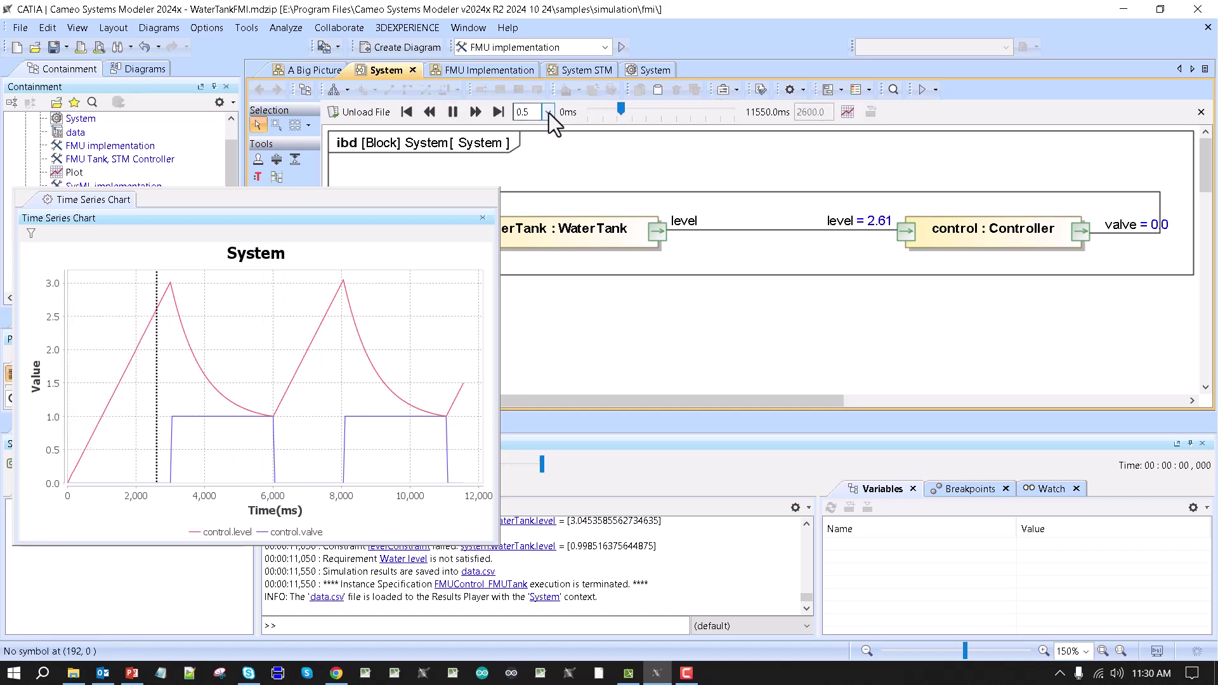
pyautogui.click(549, 112)
pyautogui.click(544, 121)
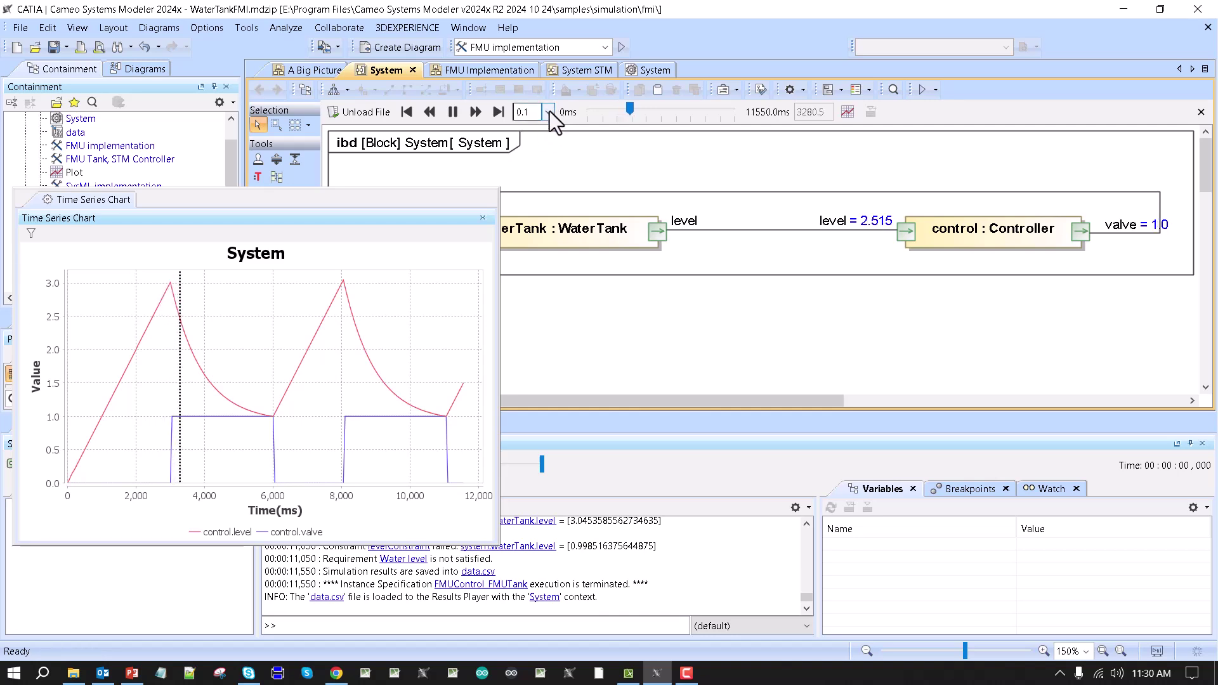
pyautogui.click(549, 112)
pyautogui.click(538, 201)
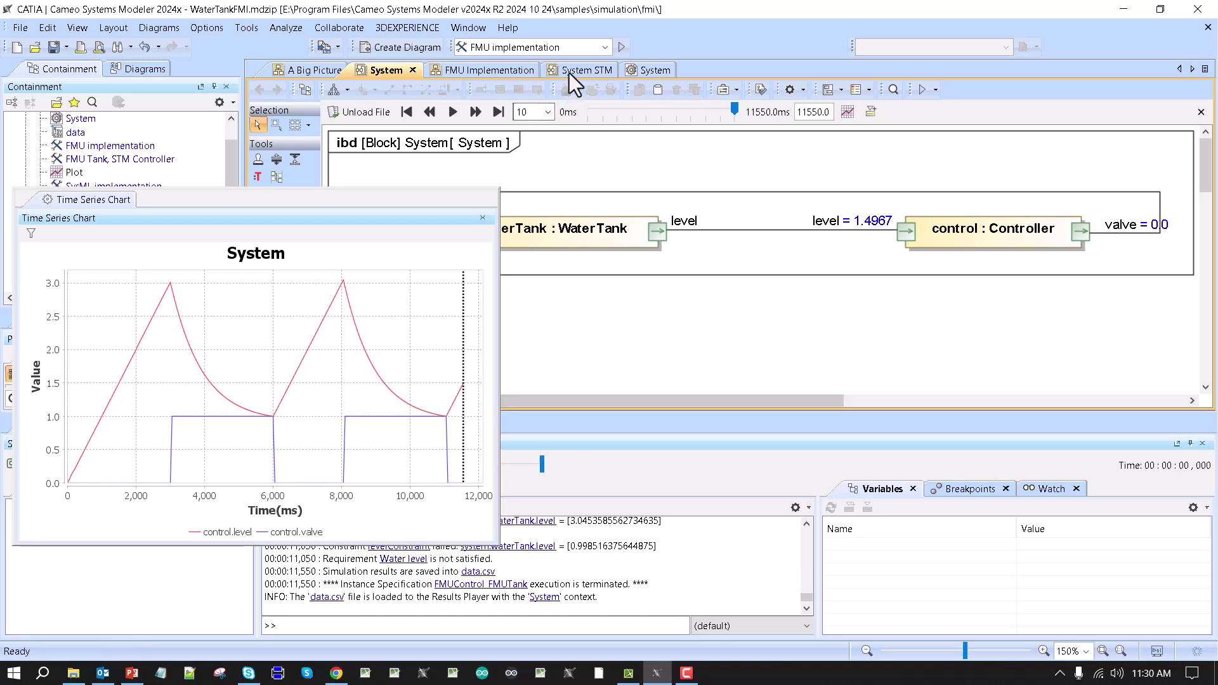
pyautogui.click(547, 113)
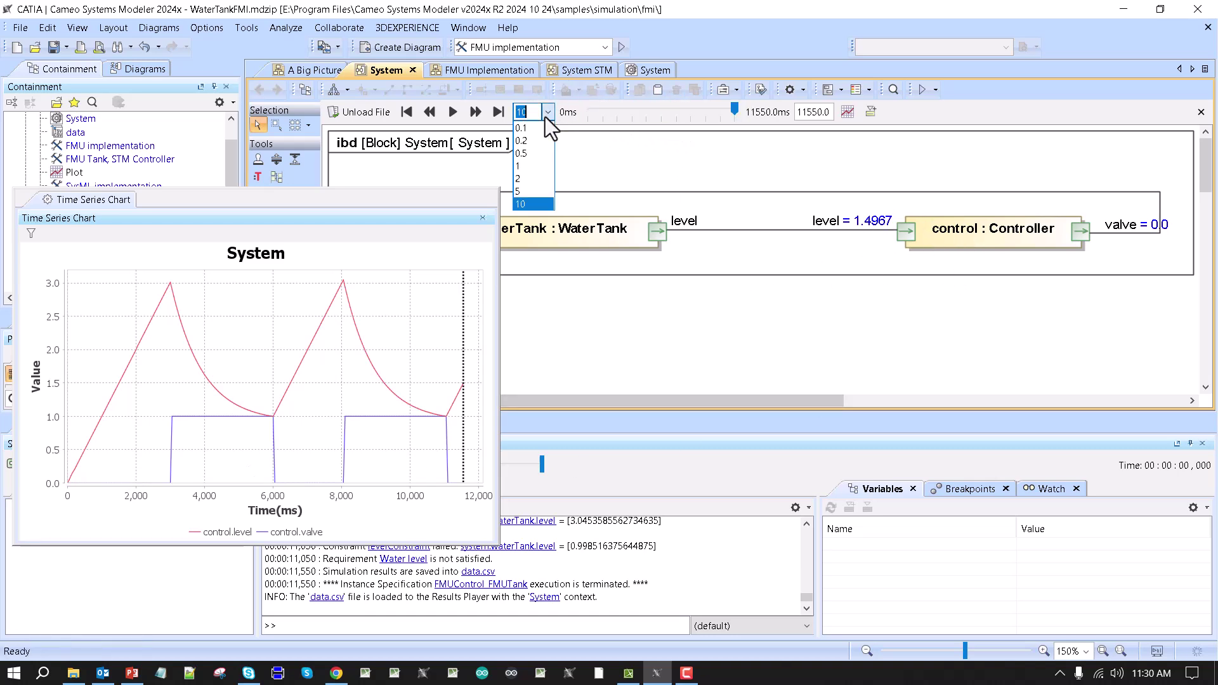
pyautogui.click(536, 166)
# - Seek the replay via chart points, settling at 5,100 ms with level 1.1301
pyautogui.click(295, 349)
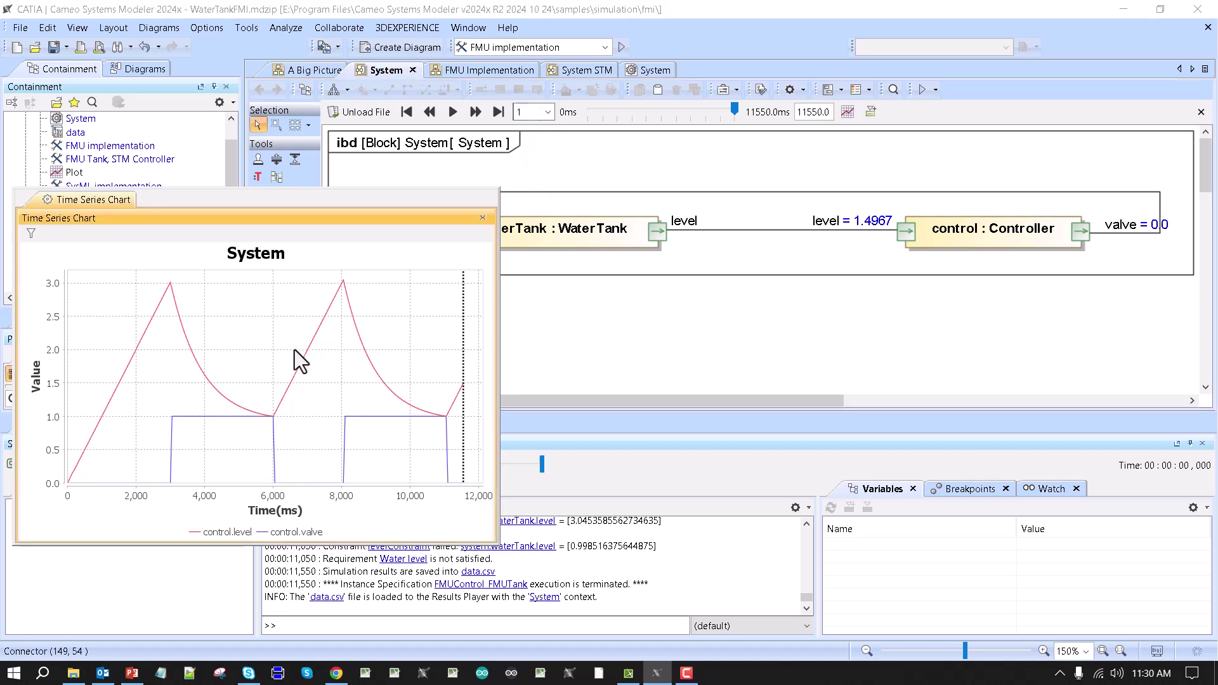
pyautogui.click(254, 364)
pyautogui.click(292, 367)
pyautogui.click(360, 379)
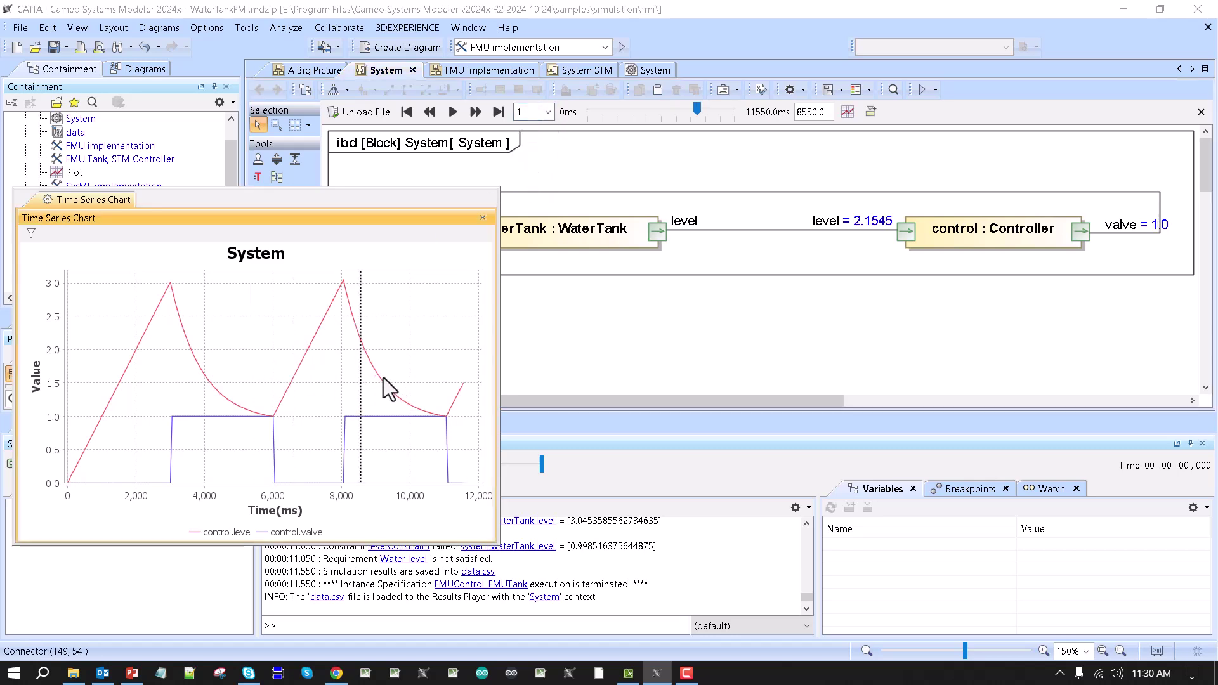
pyautogui.click(283, 365)
pyautogui.click(242, 368)
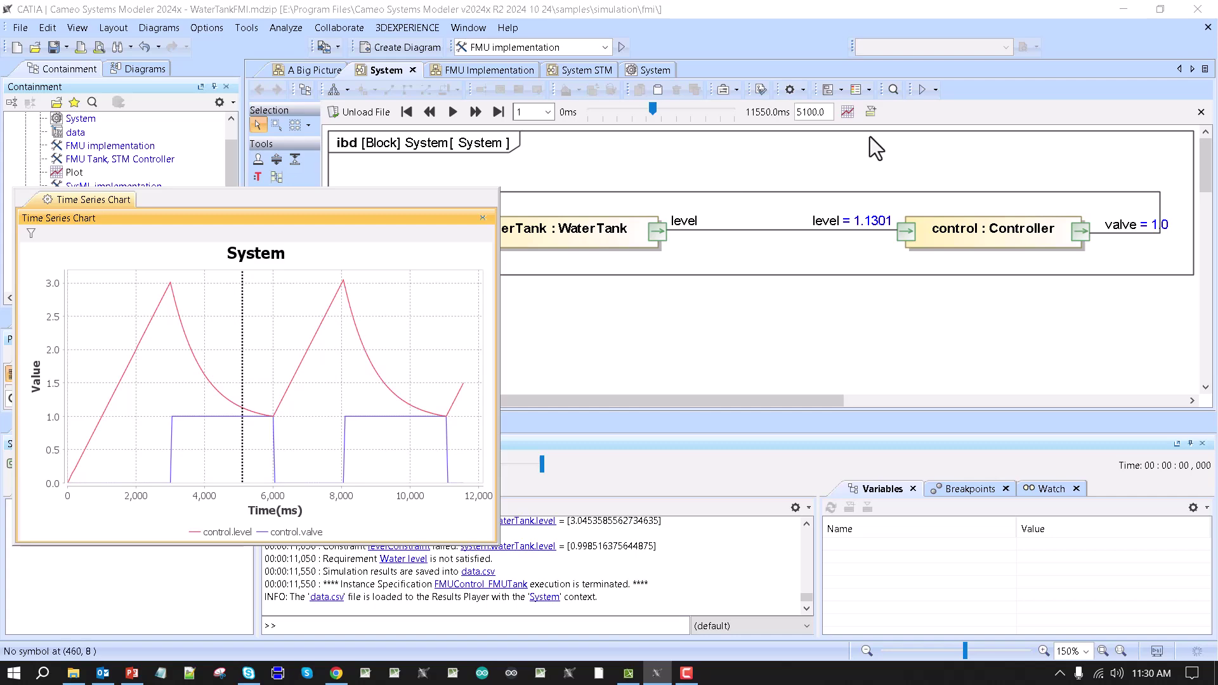
pyautogui.click(875, 115)
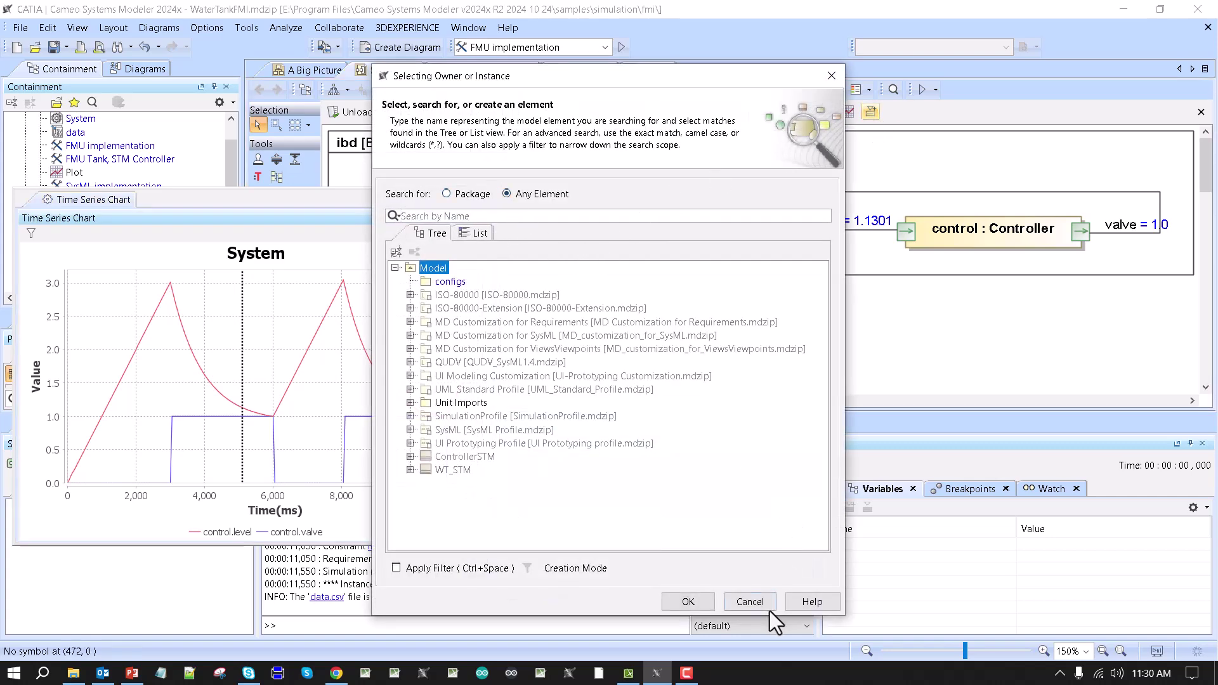
# - Cancel the Selecting Owner or Instance dialog
pyautogui.click(754, 605)
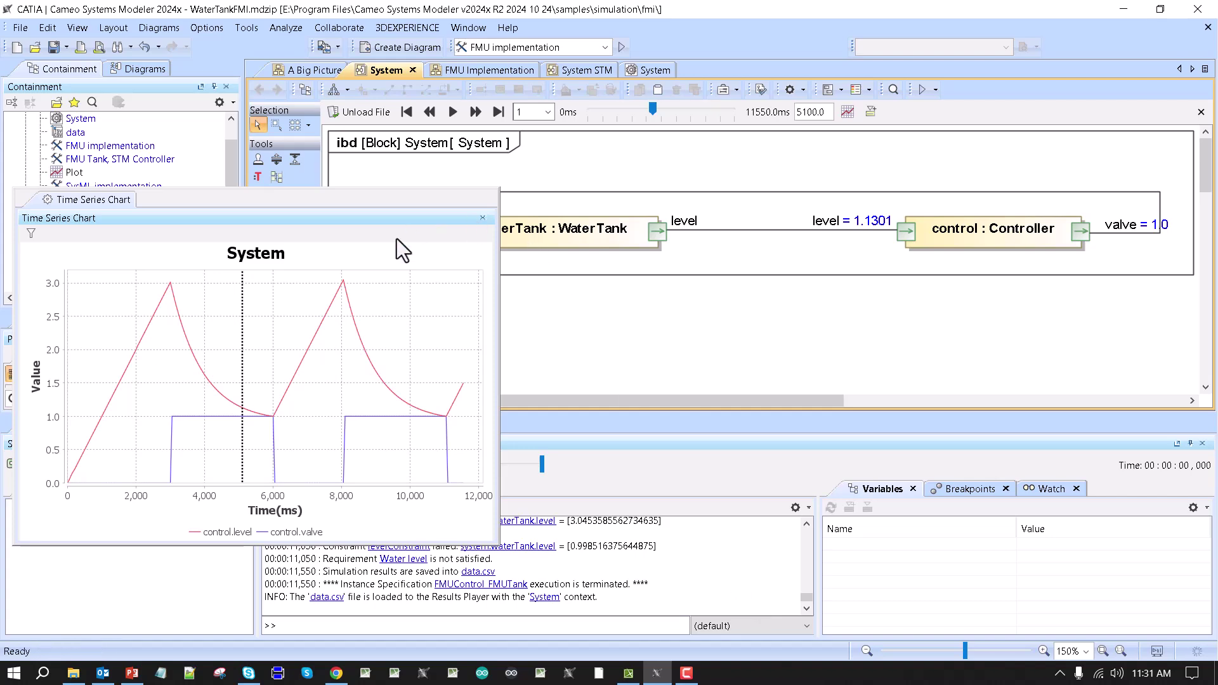
# - Switch to Gas turbine.mdzip and show its Content diagram, A SysML Gas Turbine Parametric Model
pyautogui.moveTo(371, 199); pyautogui.dragTo(409, 207)
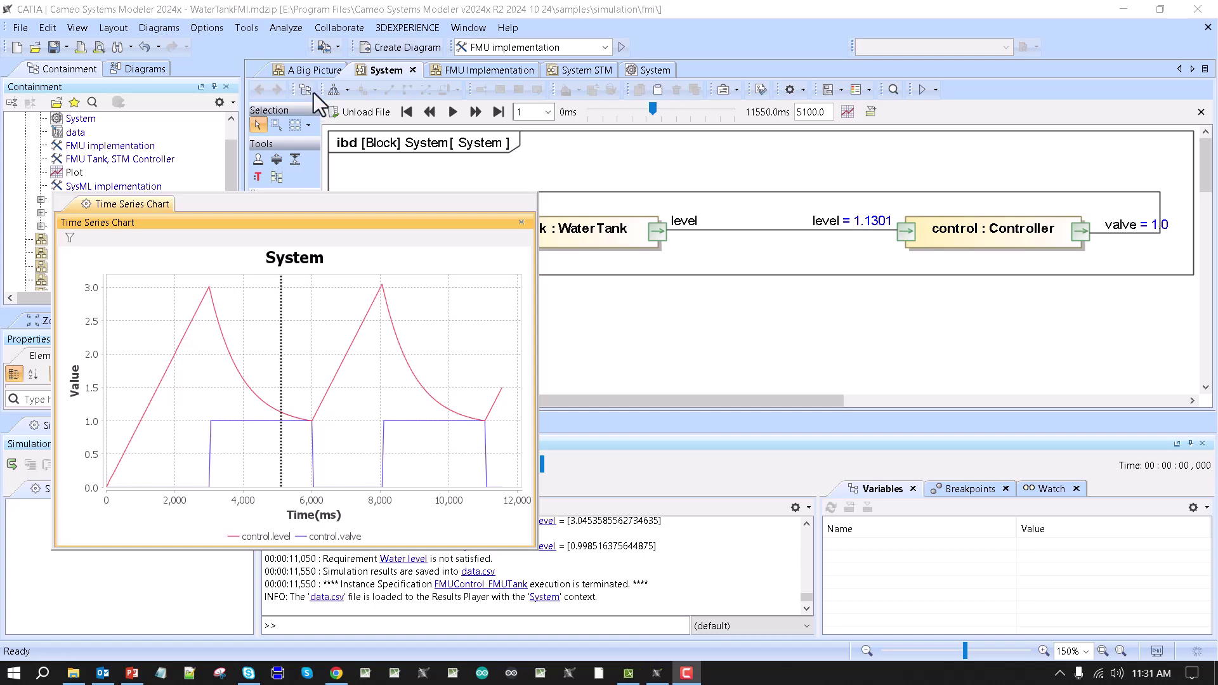
pyautogui.click(323, 48)
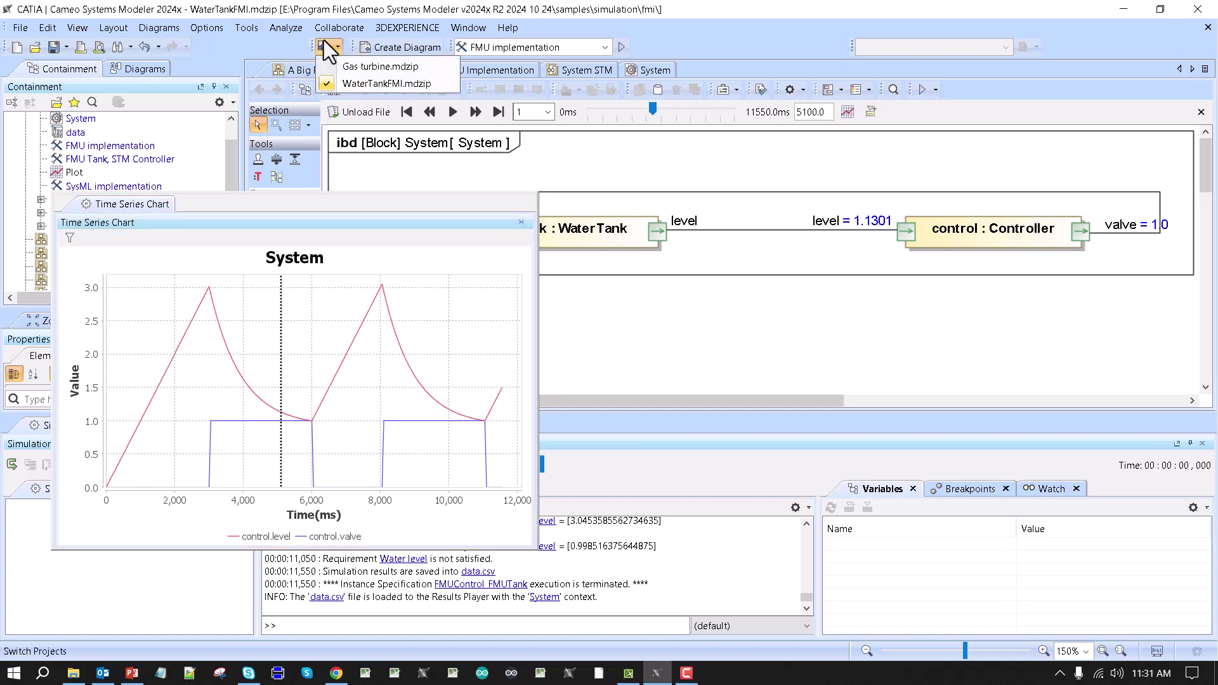
pyautogui.click(345, 68)
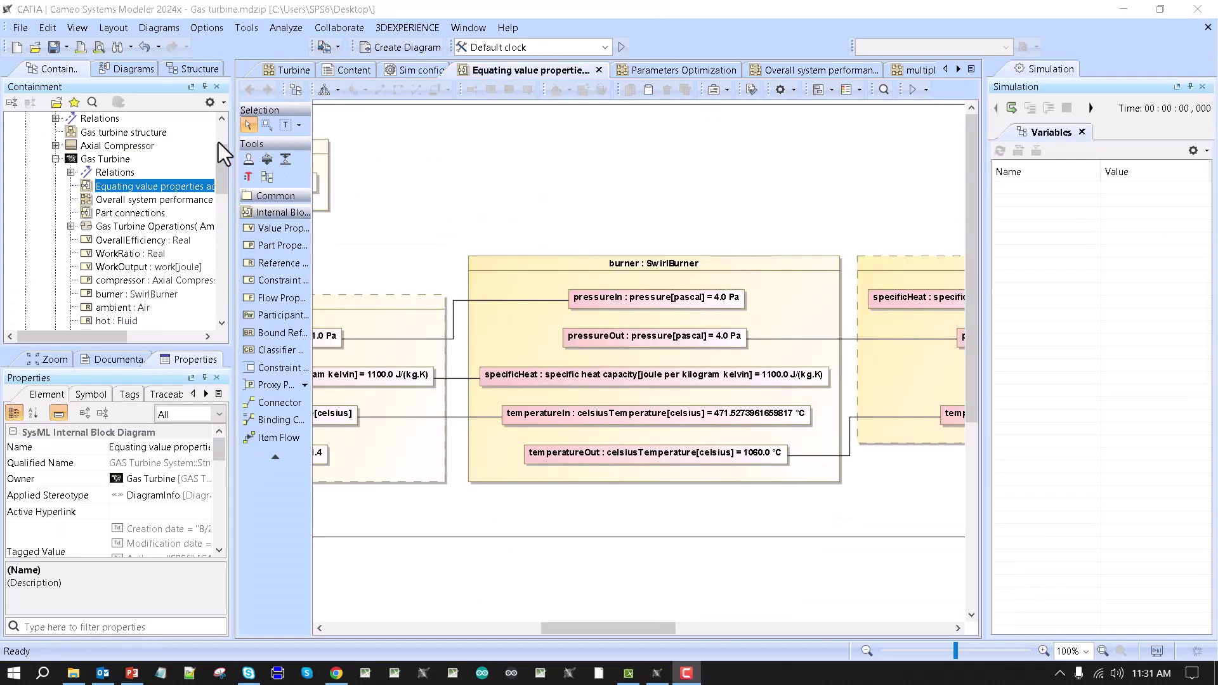
pyautogui.click(325, 72)
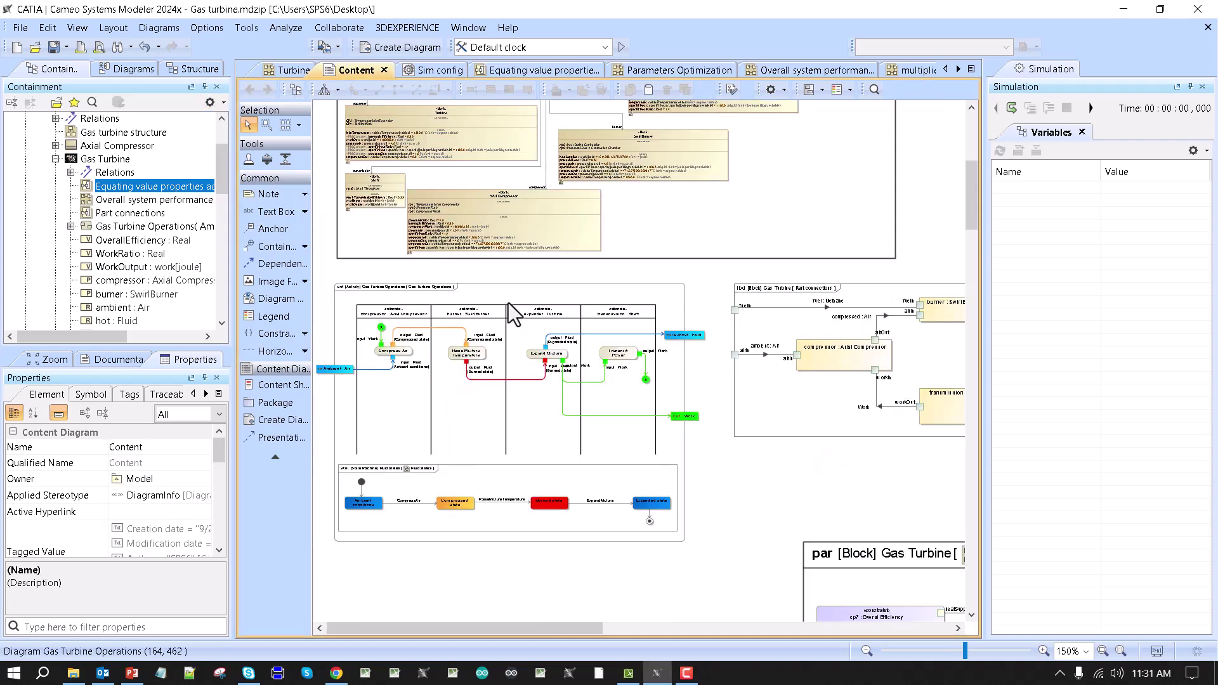
pyautogui.scroll(2, 509, 305)
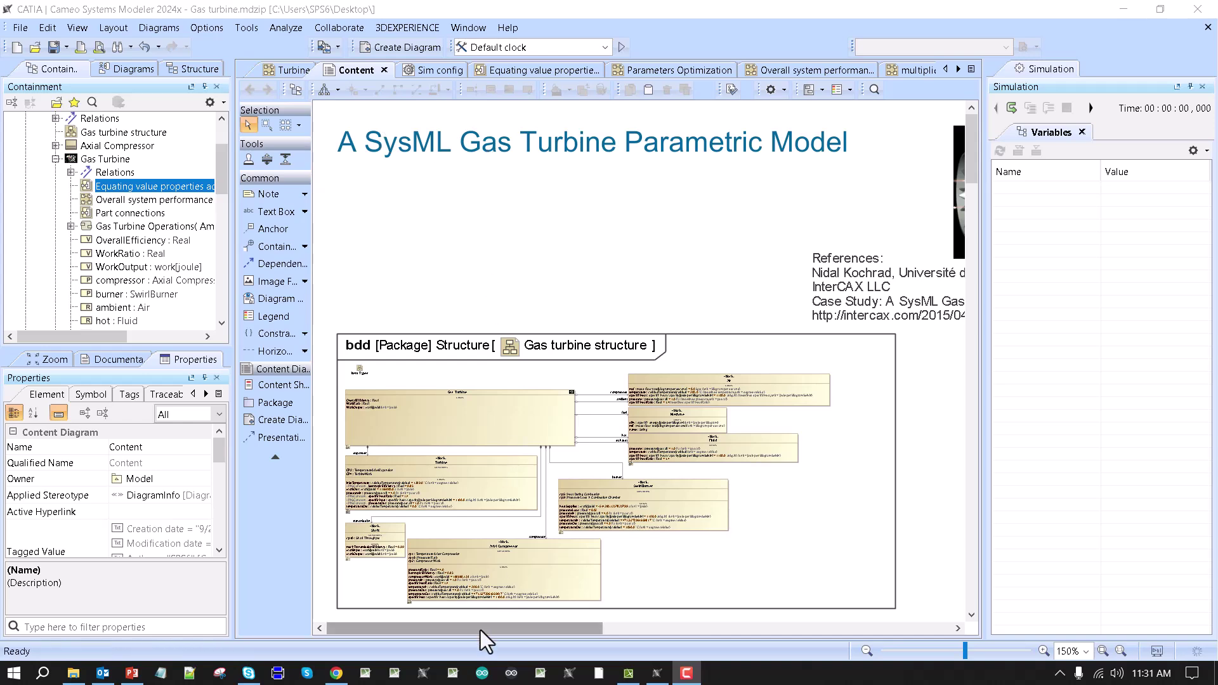
pyautogui.moveTo(480, 630); pyautogui.dragTo(601, 629)
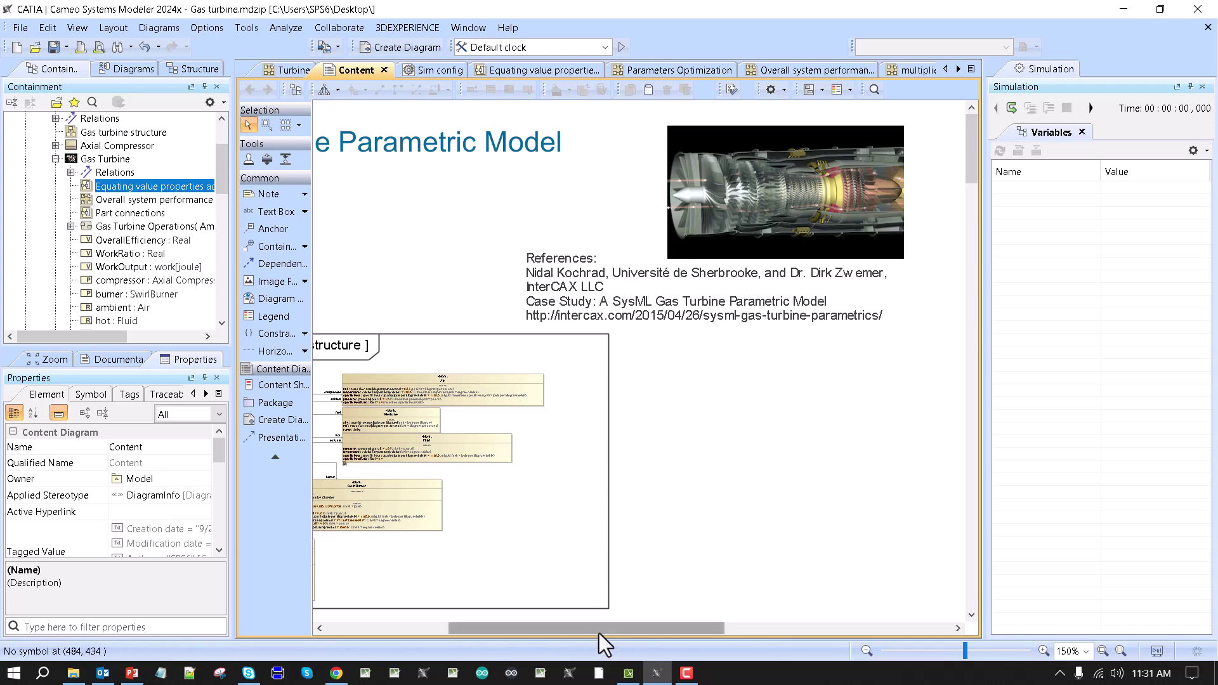
pyautogui.moveTo(599, 632); pyautogui.dragTo(460, 622)
pyautogui.scroll(-12, 523, 462)
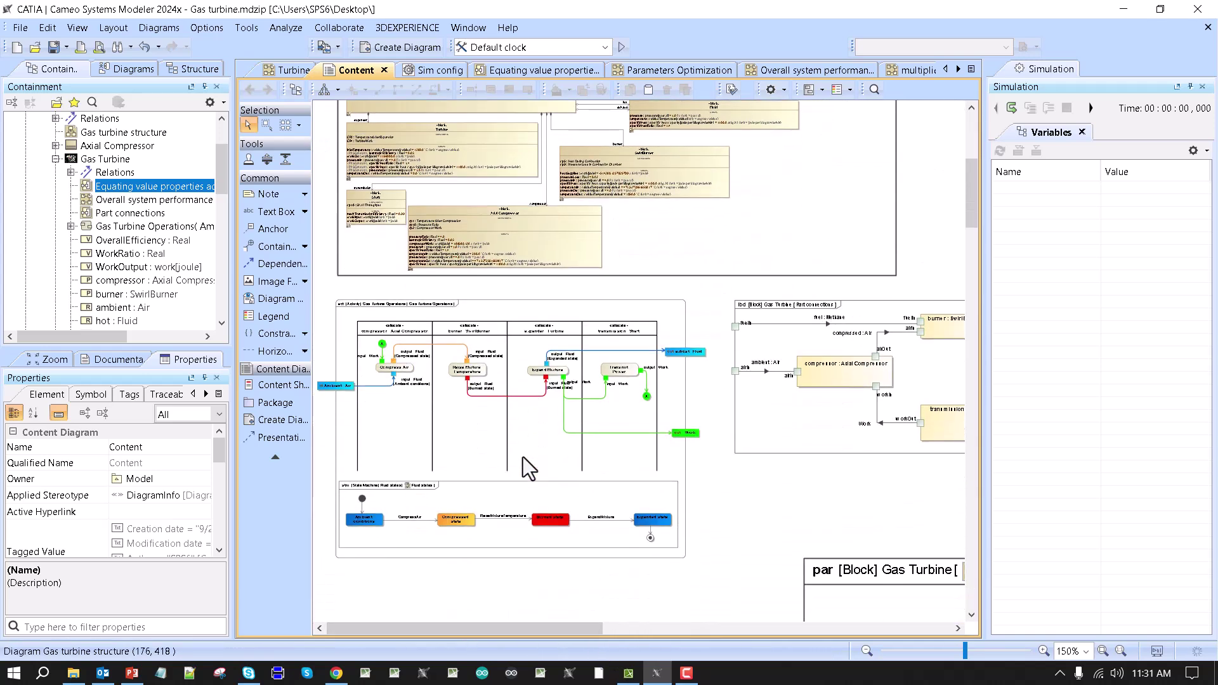
pyautogui.scroll(3, 504, 439)
pyautogui.scroll(1, 504, 439)
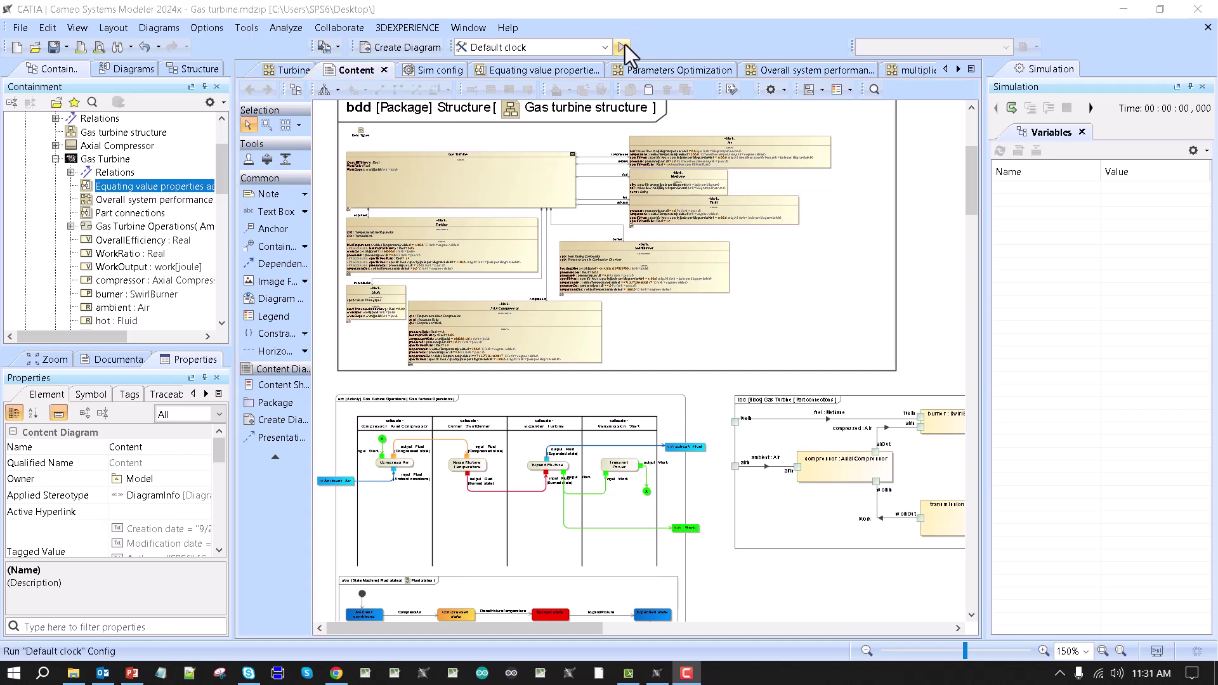
# - On the Sim config diagram, place a CSV Export named data that represents Gas Turbine
pyautogui.click(430, 66)
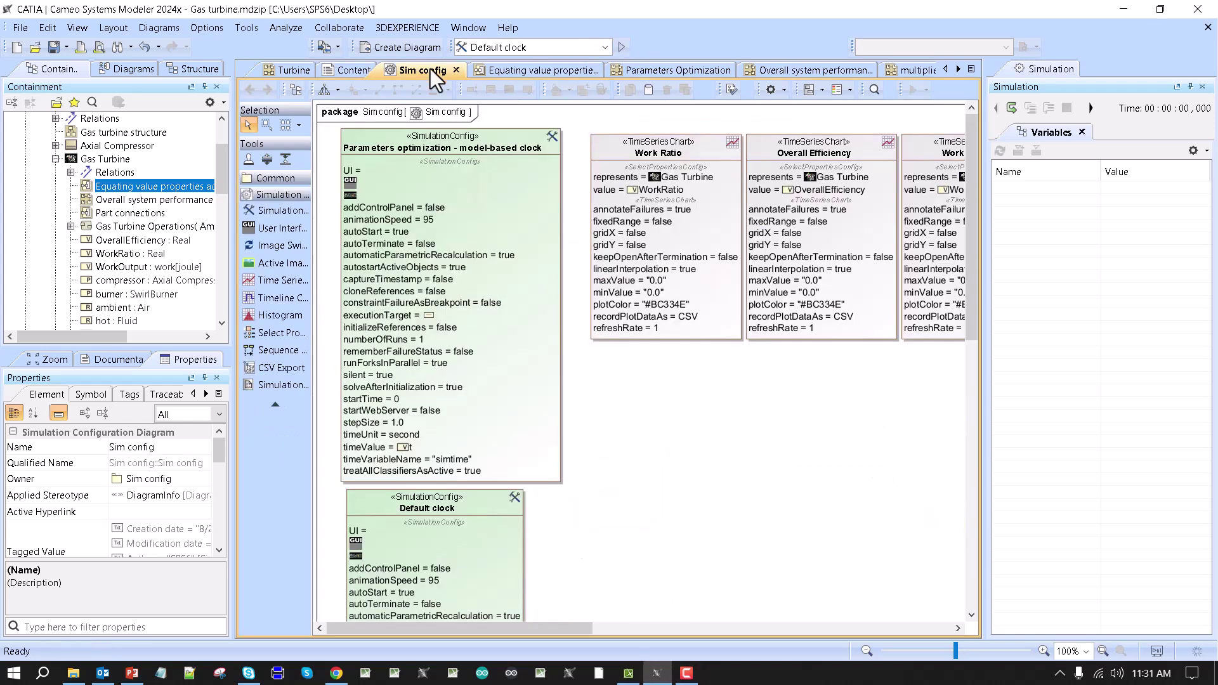
pyautogui.scroll(-5, 537, 341)
pyautogui.scroll(4, 540, 338)
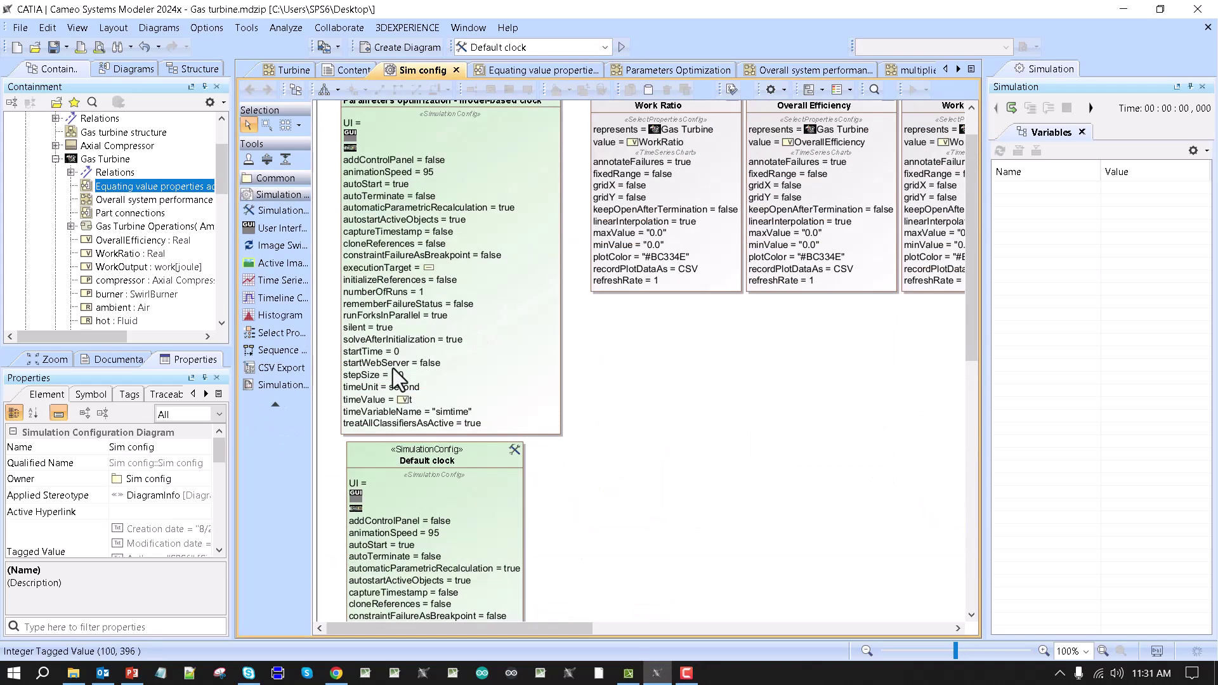
pyautogui.click(266, 367)
pyautogui.click(613, 362)
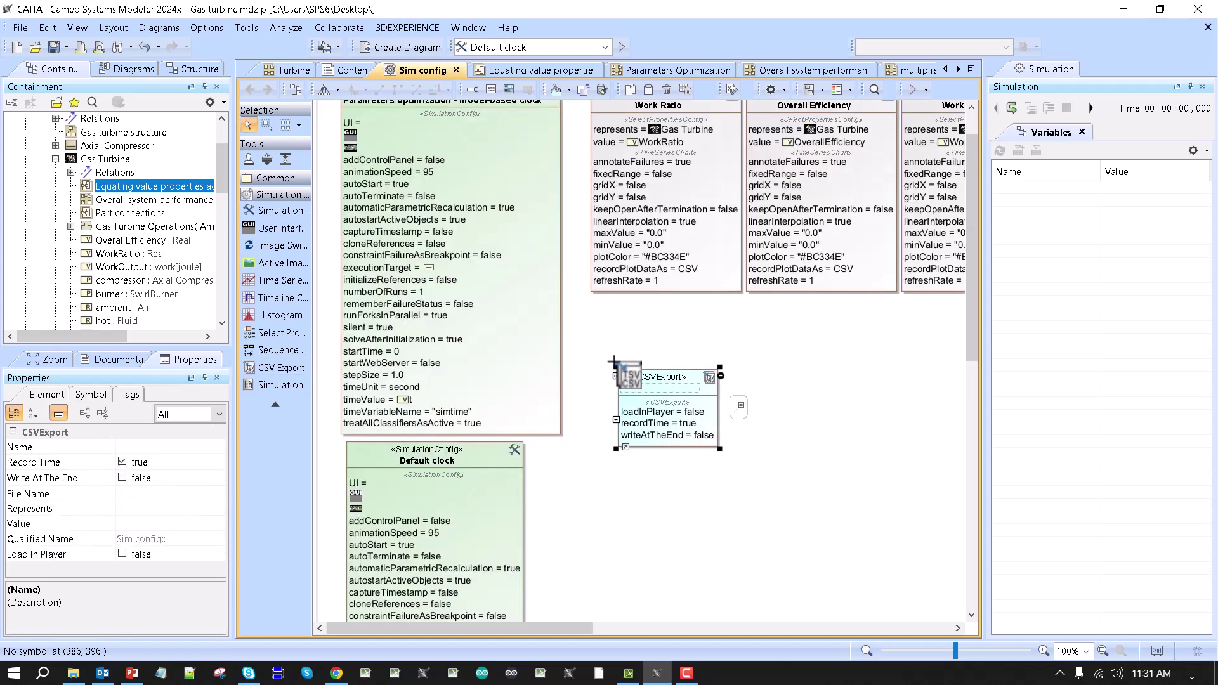
pyautogui.write('data')
pyautogui.click(730, 427)
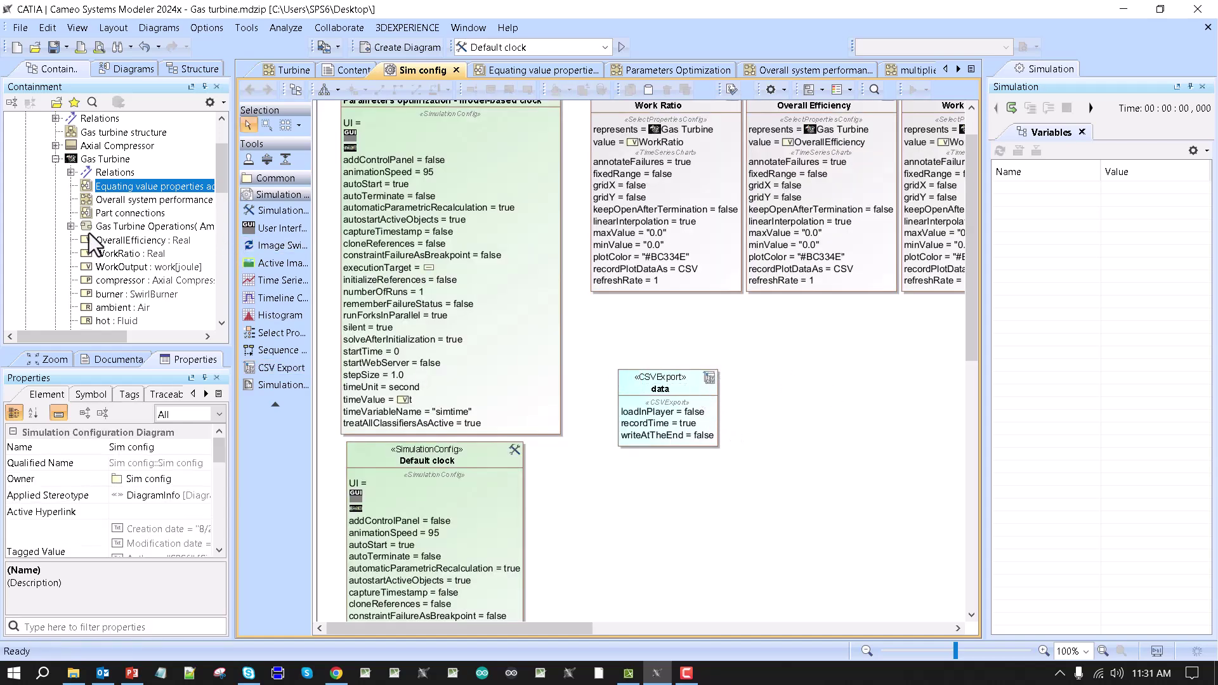
pyautogui.moveTo(103, 159); pyautogui.dragTo(636, 357)
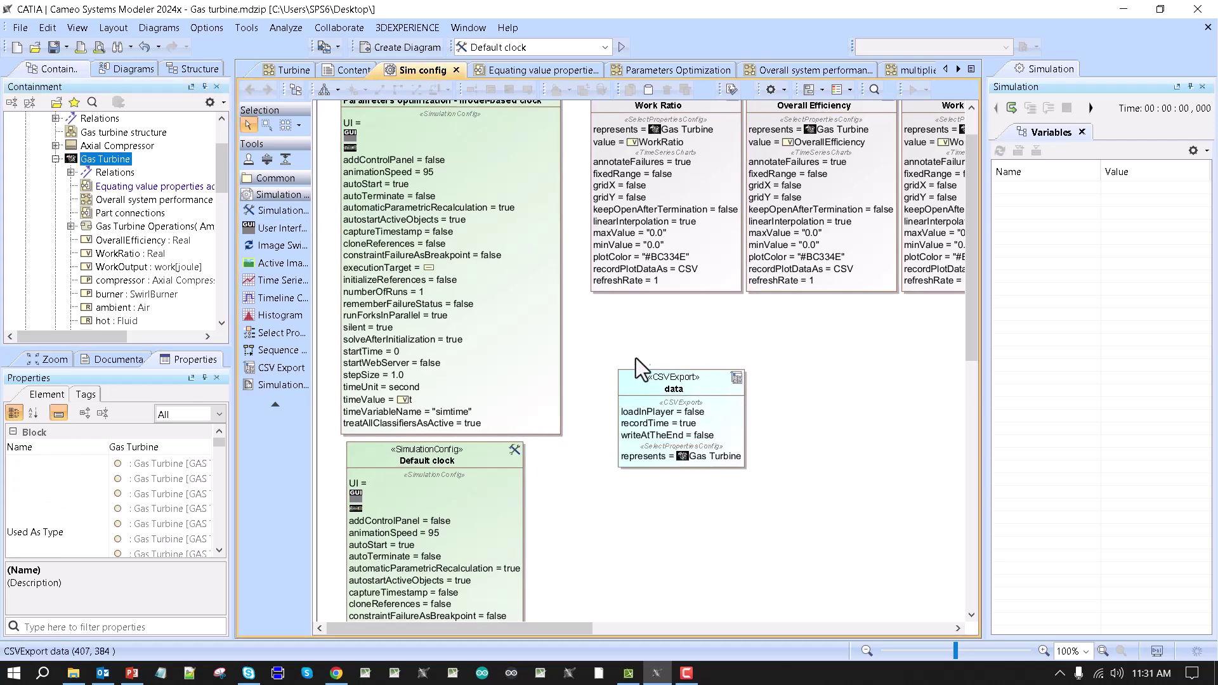
# - In the data CSVExport specification, select OverallEfficiency, WorkOutput and WorkRatio as exported values
pyautogui.doubleClick(647, 383)
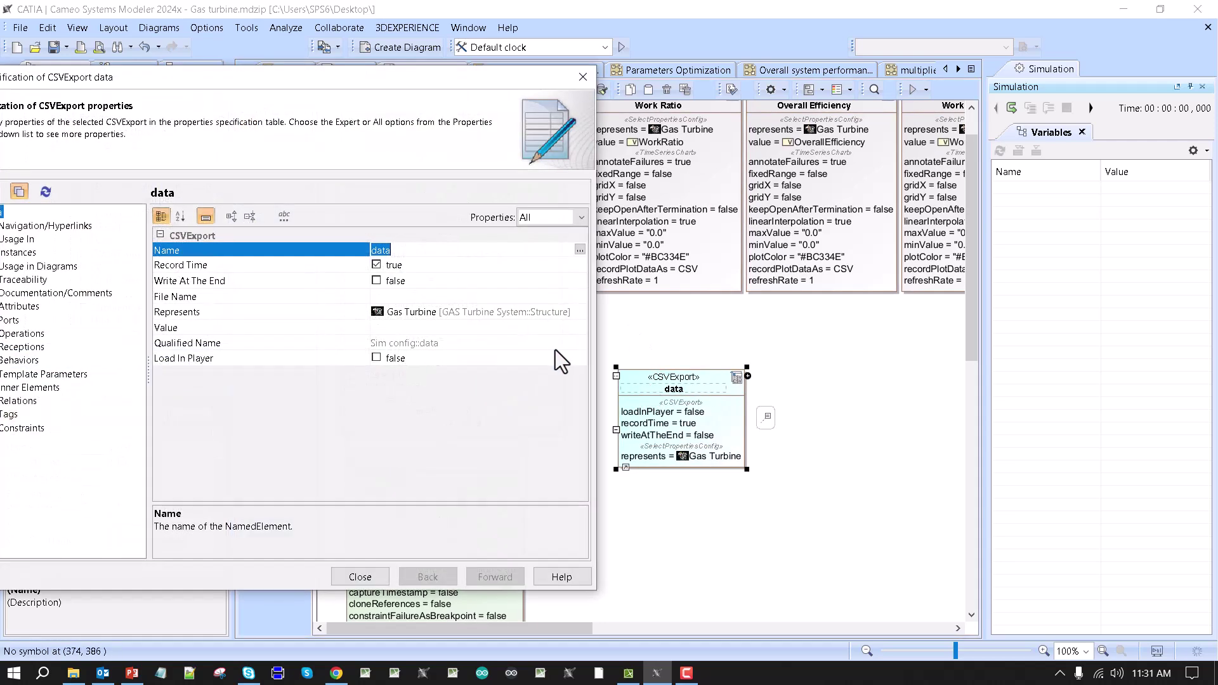
pyautogui.click(436, 330)
pyautogui.click(581, 327)
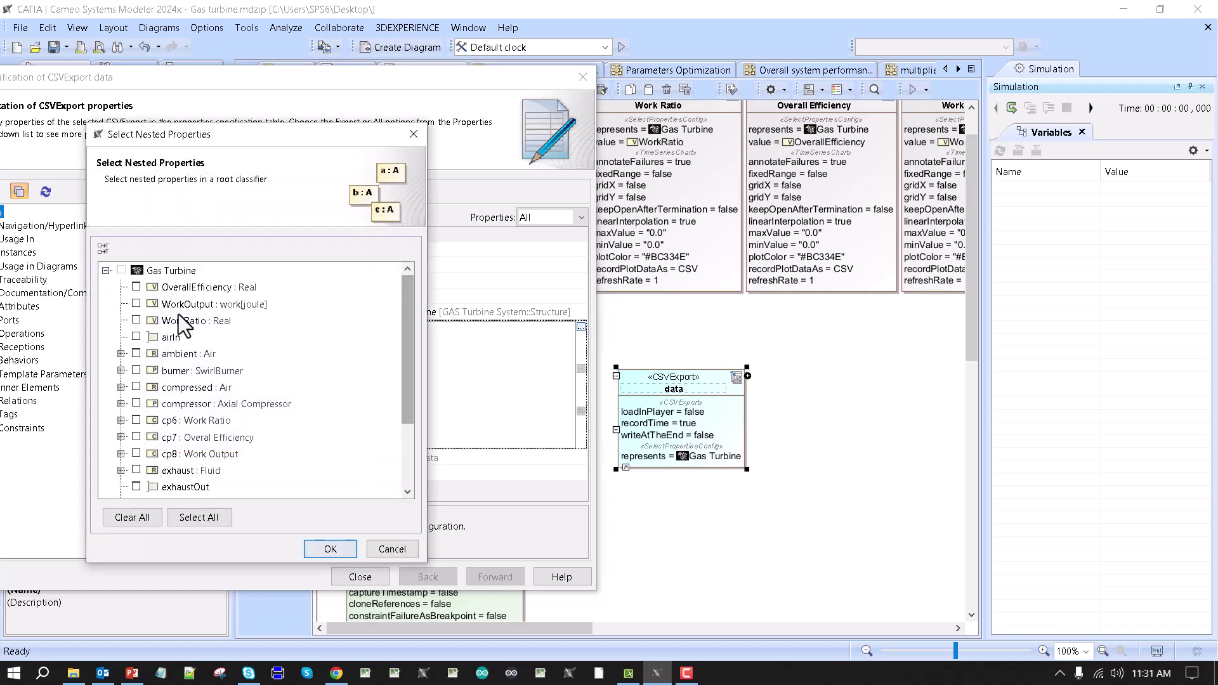
pyautogui.click(137, 287)
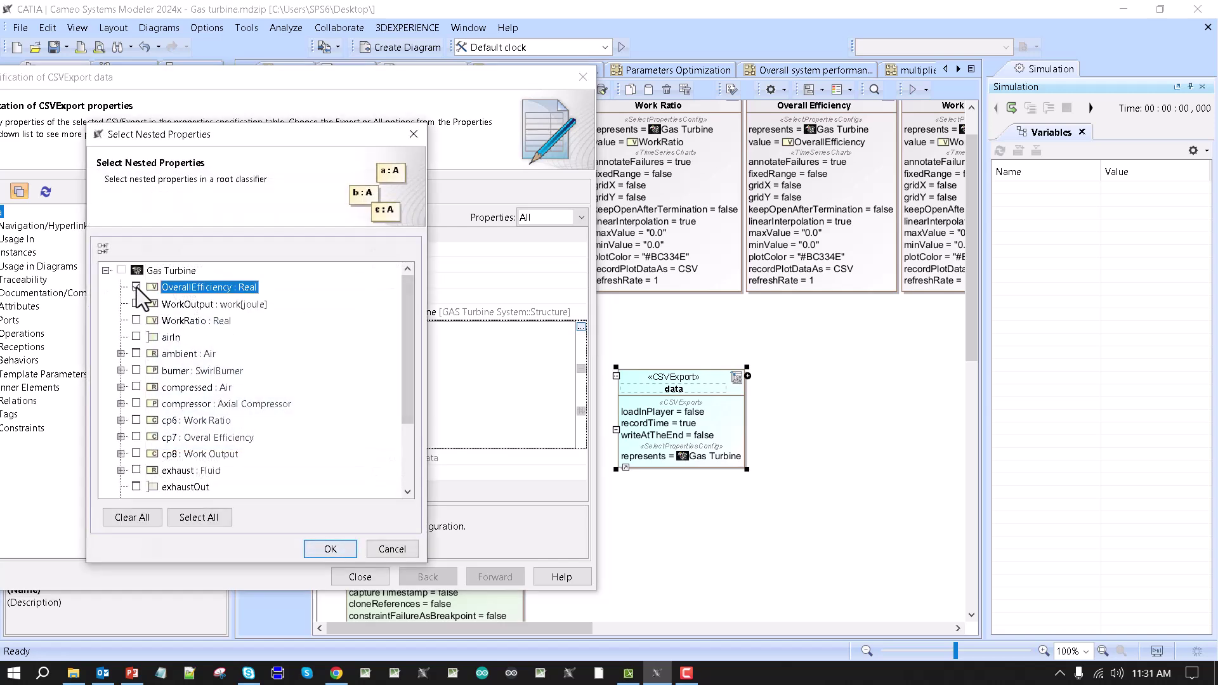
pyautogui.click(136, 305)
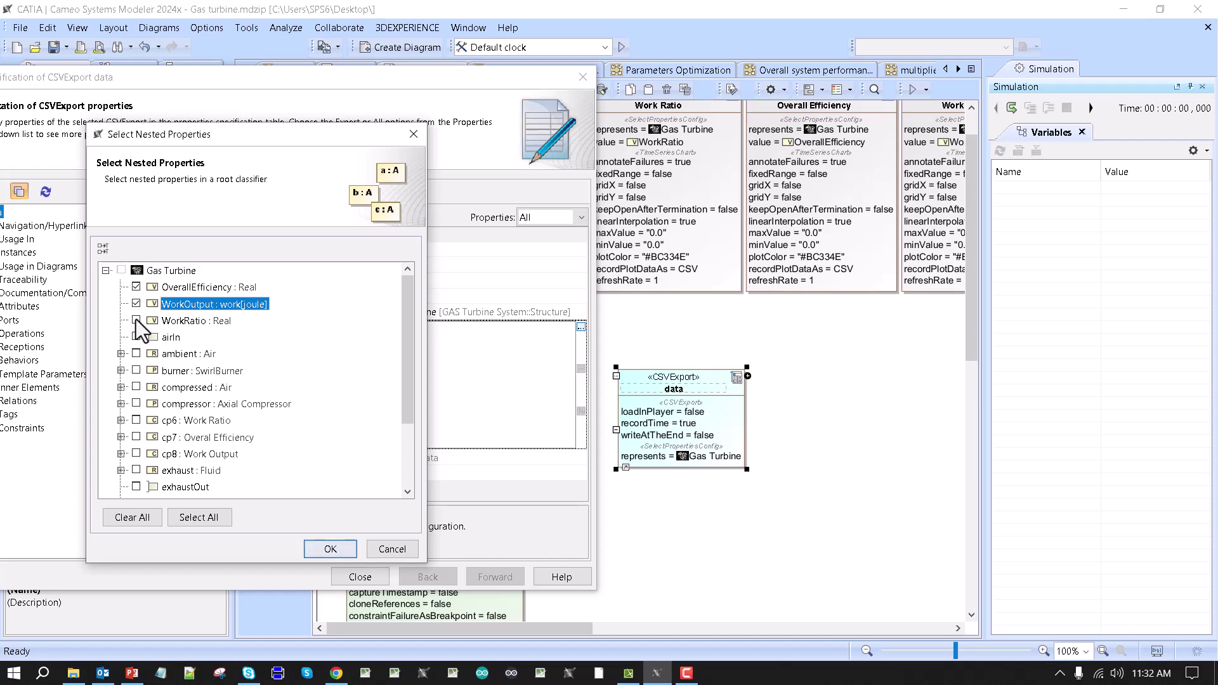
pyautogui.click(136, 321)
pyautogui.click(330, 549)
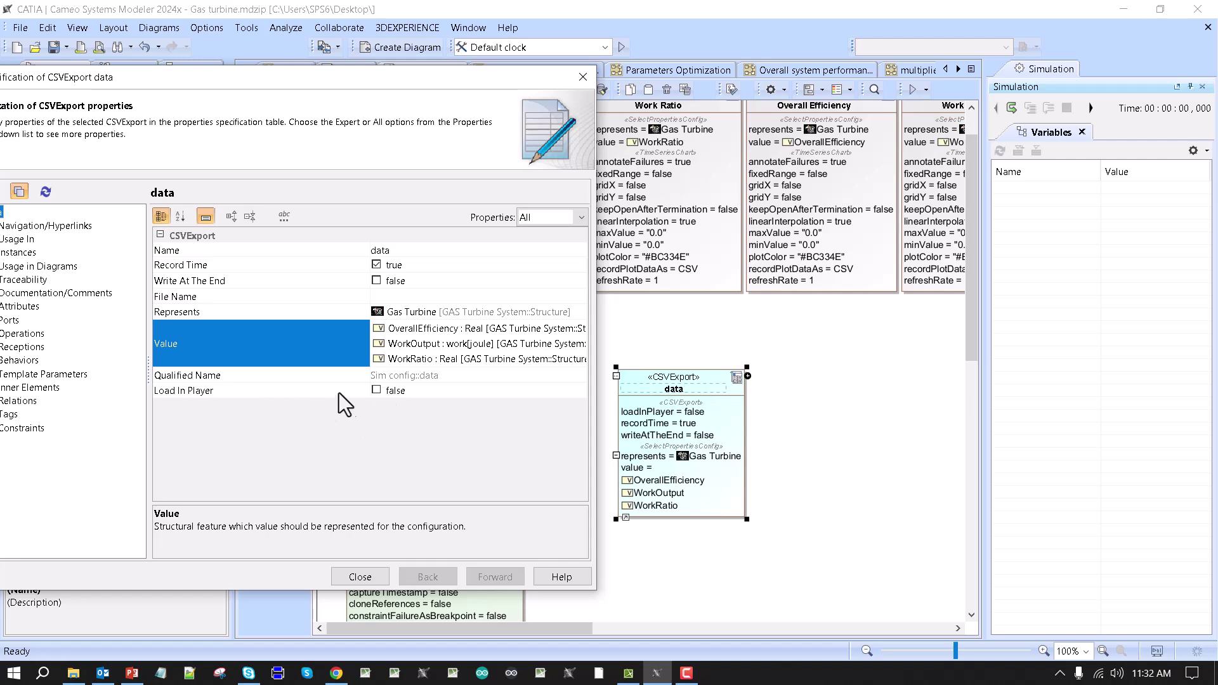
# - Enable Load In Player, set the file name to dataV2.csv, and close the specification
pyautogui.click(376, 390)
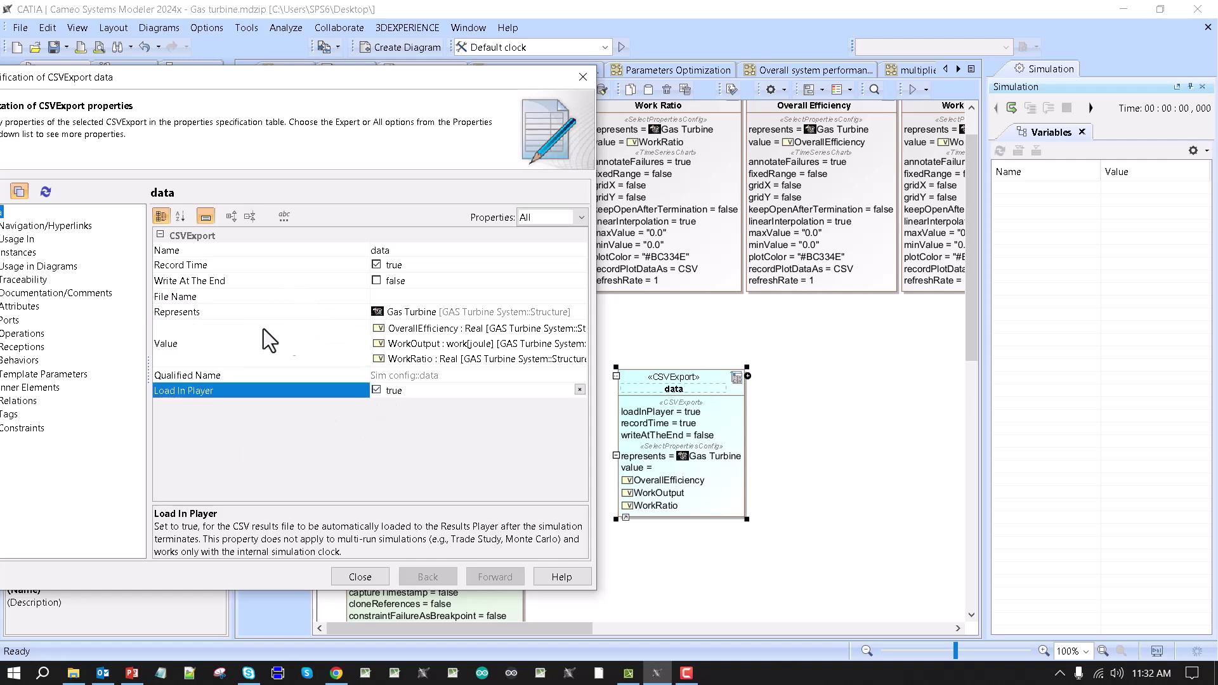
pyautogui.click(389, 297)
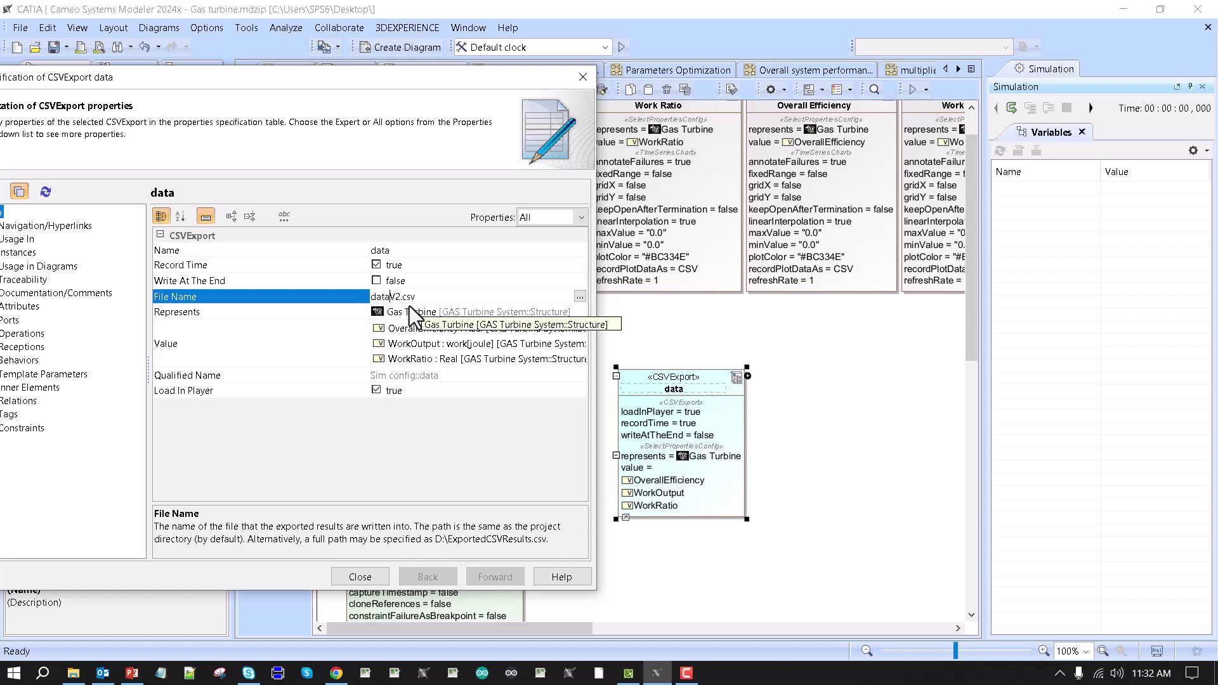
pyautogui.click(372, 575)
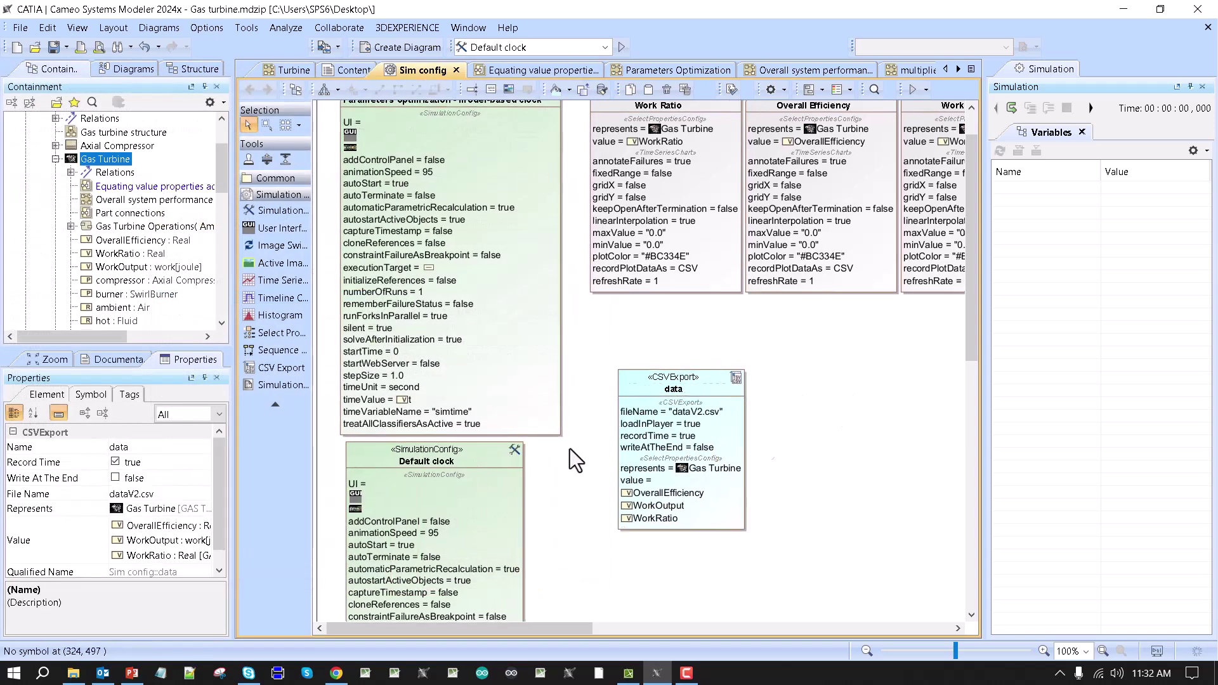
# - Show the Equating value properties diagram and pan across the ambient, compressor, expander and exhaust blocks
pyautogui.scroll(-3, 569, 447)
pyautogui.scroll(3, 393, 519)
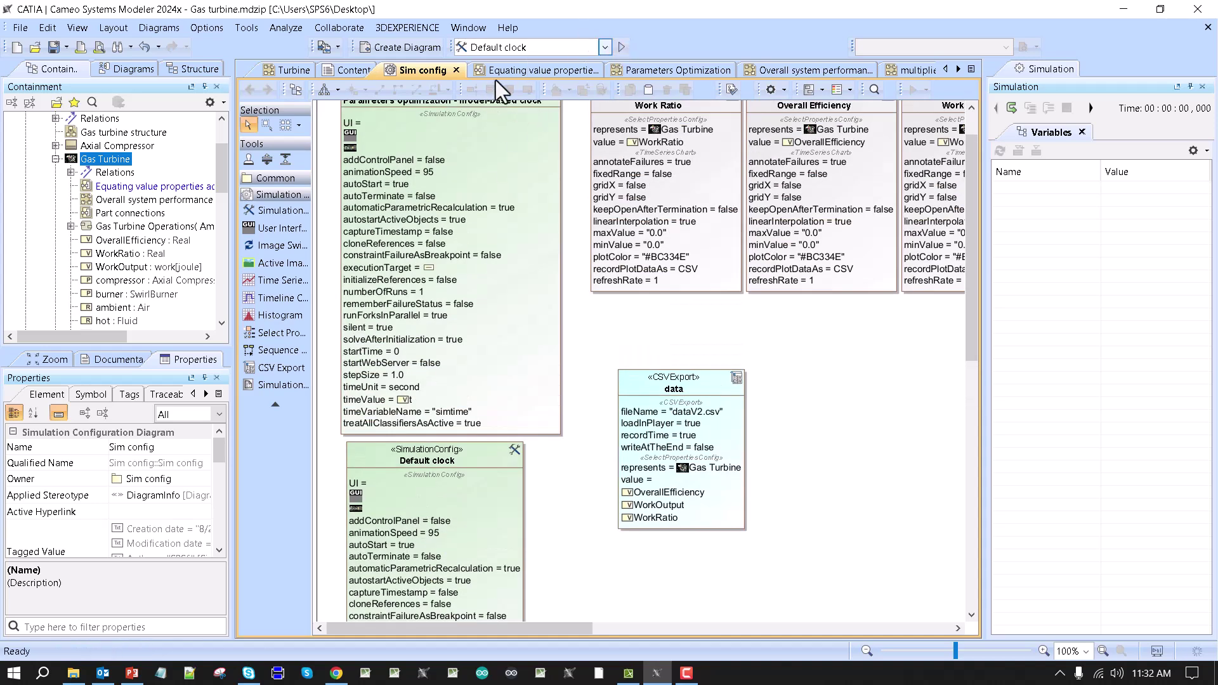
pyautogui.click(519, 71)
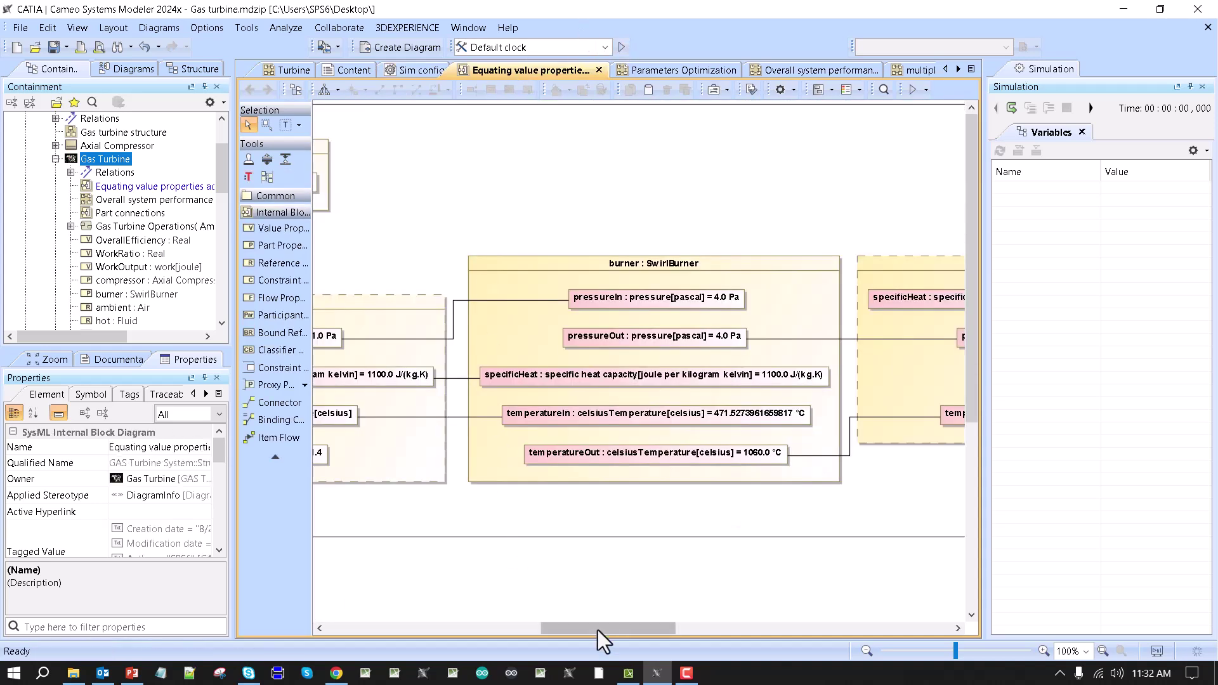
pyautogui.moveTo(597, 630); pyautogui.dragTo(388, 604)
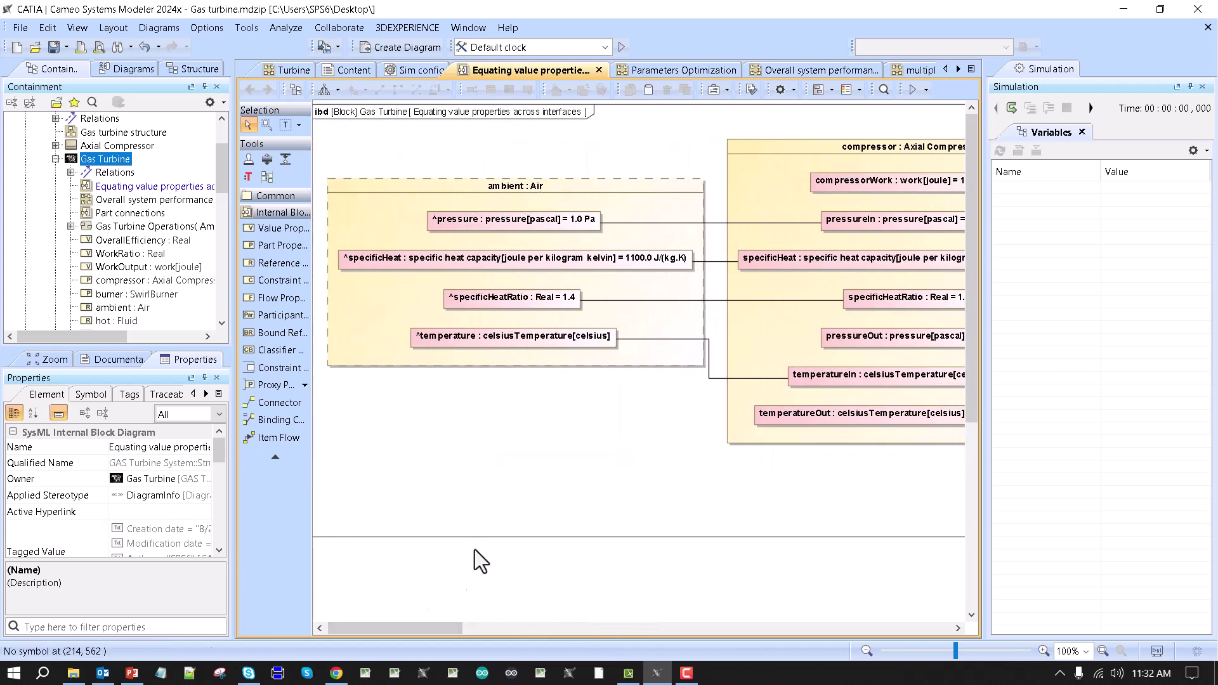
pyautogui.moveTo(446, 629); pyautogui.dragTo(714, 631)
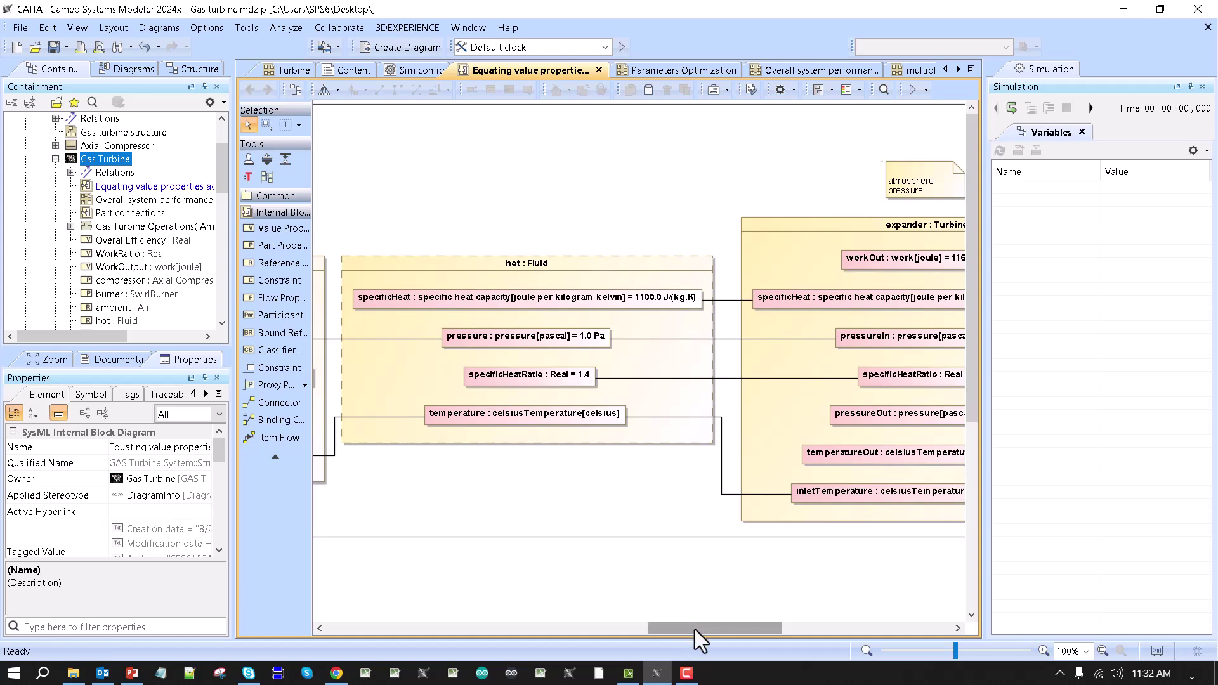
pyautogui.moveTo(695, 631); pyautogui.dragTo(760, 635)
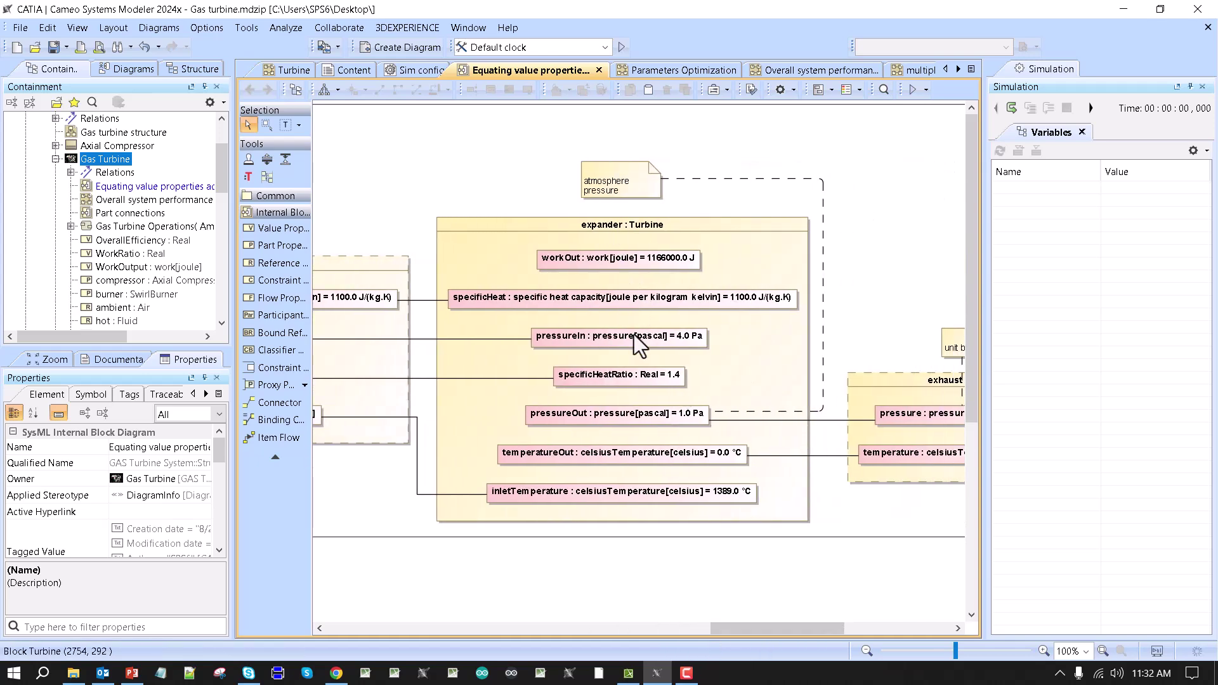
pyautogui.moveTo(733, 623); pyautogui.dragTo(510, 651)
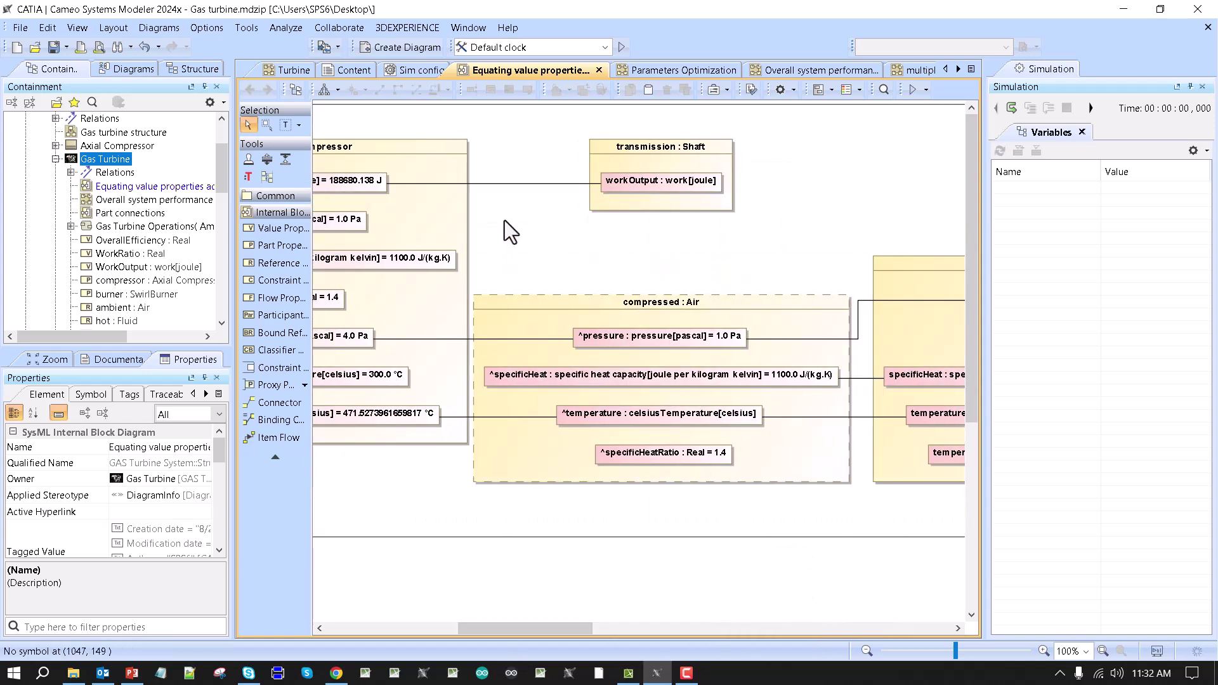
# - Start the Default clock simulation; set compressor pressure ratio to 4.3 and turbine inlet temperature to 1309
pyautogui.click(622, 48)
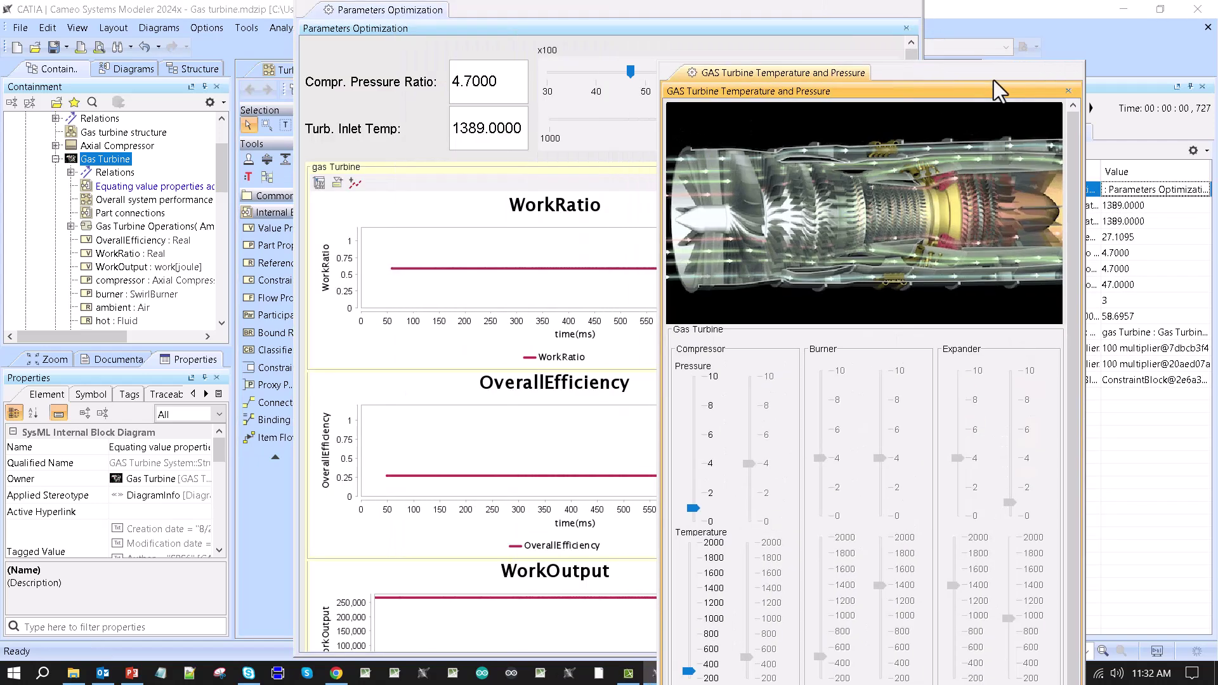
pyautogui.moveTo(994, 80); pyautogui.dragTo(1099, 76)
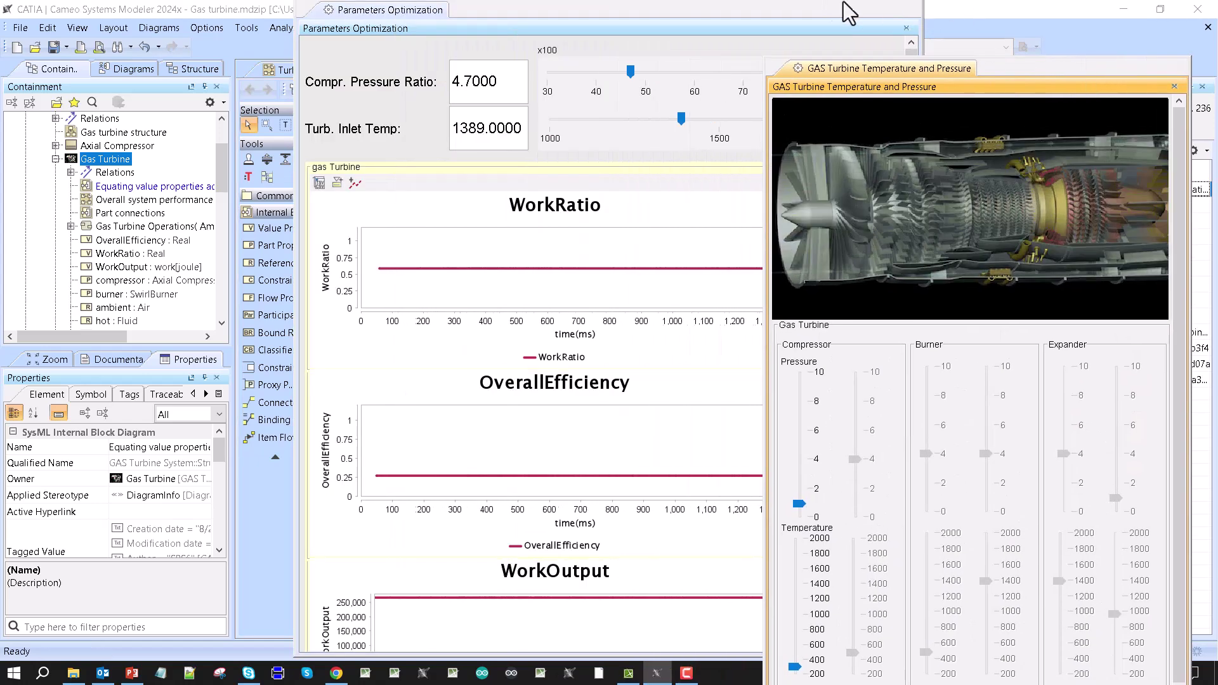
pyautogui.moveTo(843, 13); pyautogui.dragTo(419, 70)
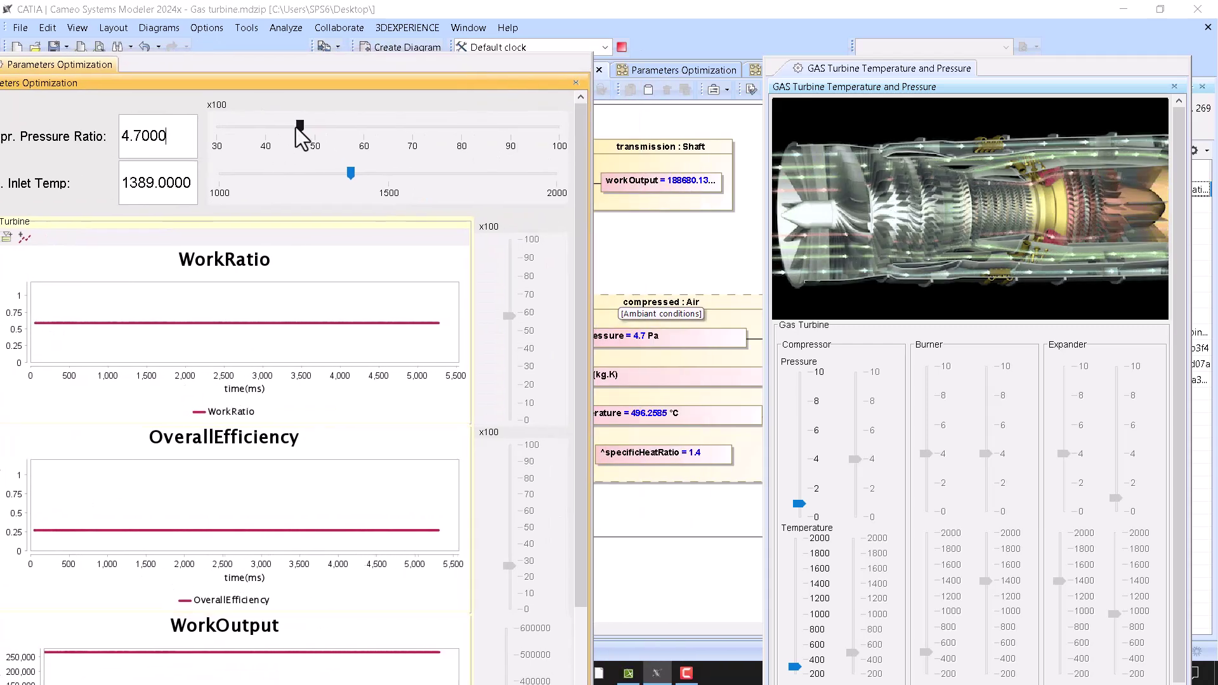
pyautogui.moveTo(321, 82); pyautogui.dragTo(344, 67)
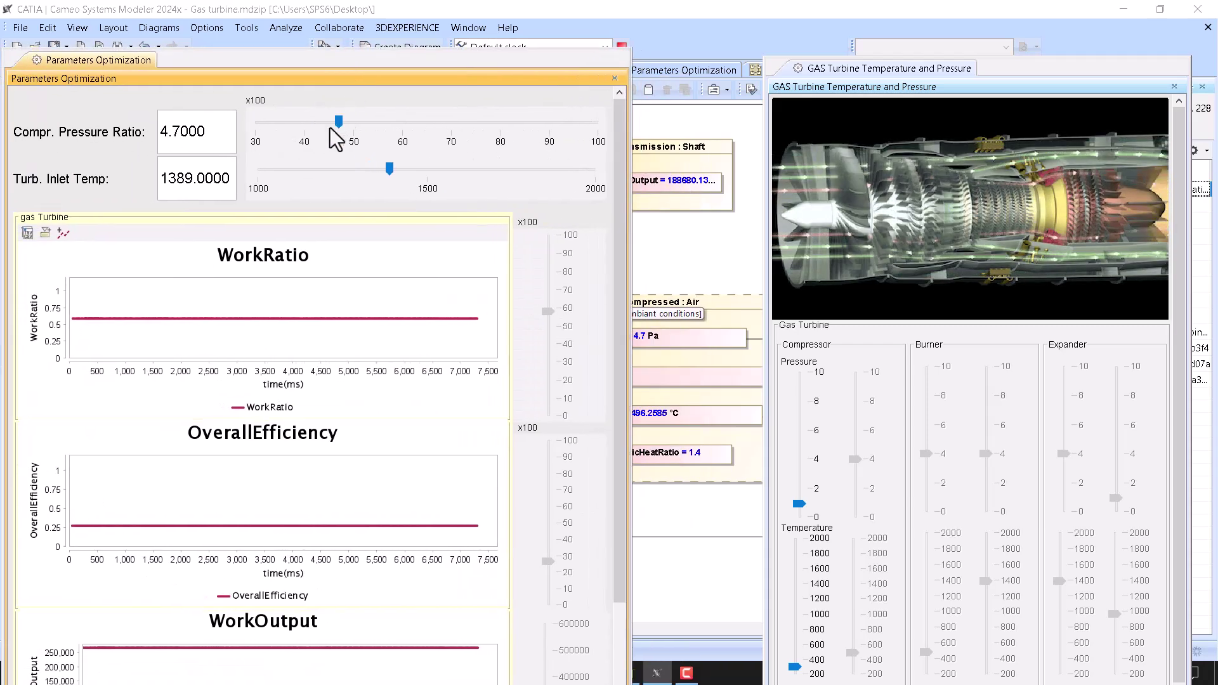
pyautogui.moveTo(332, 123); pyautogui.dragTo(320, 123)
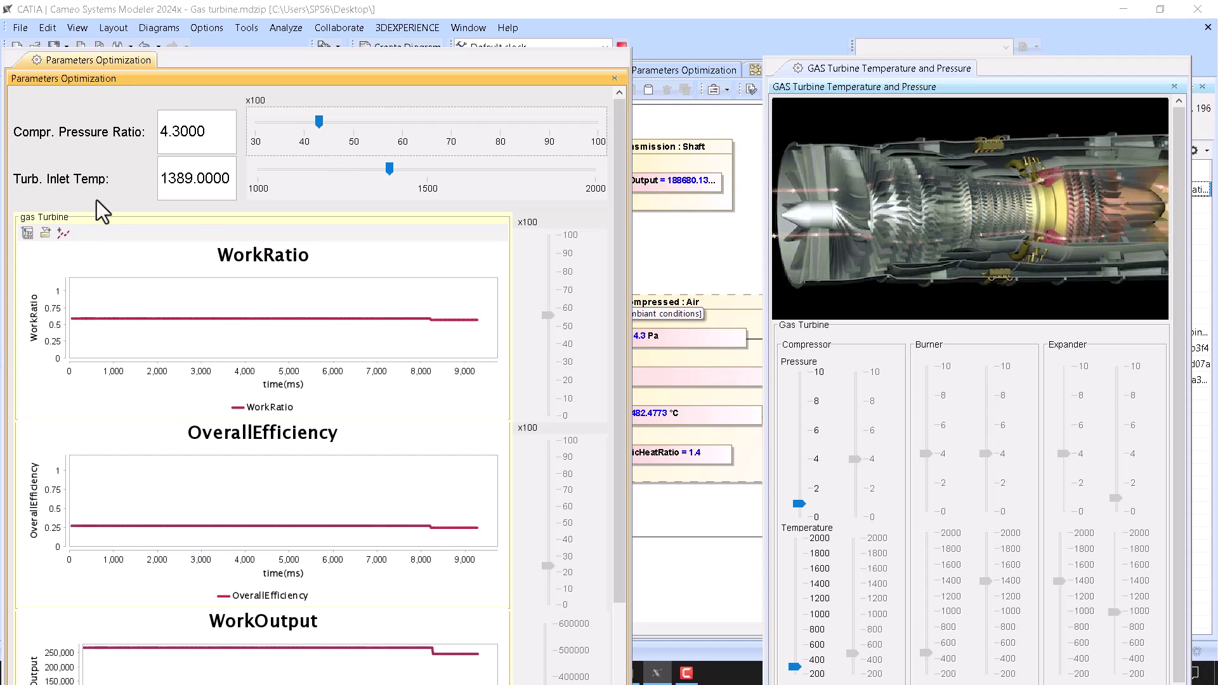
pyautogui.moveTo(389, 170); pyautogui.dragTo(360, 169)
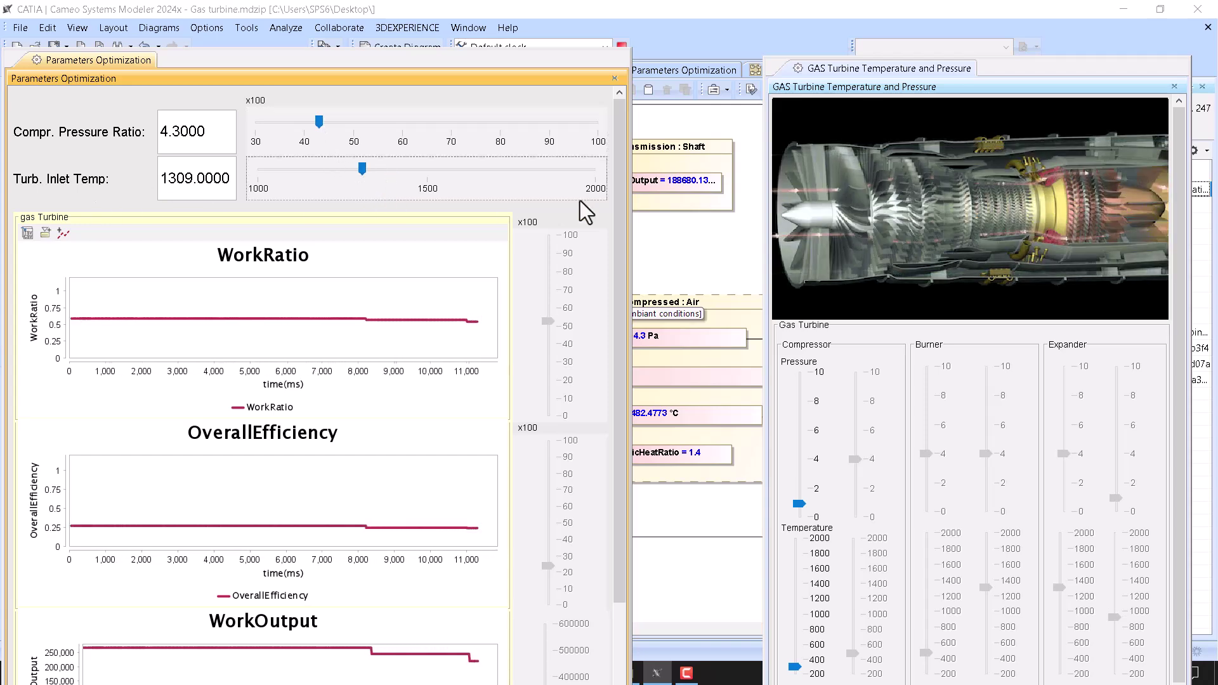
# - Nudge the compressor pressure control and raise compressor inlet temperature, then terminate the simulation
pyautogui.moveTo(981, 73); pyautogui.dragTo(526, 23)
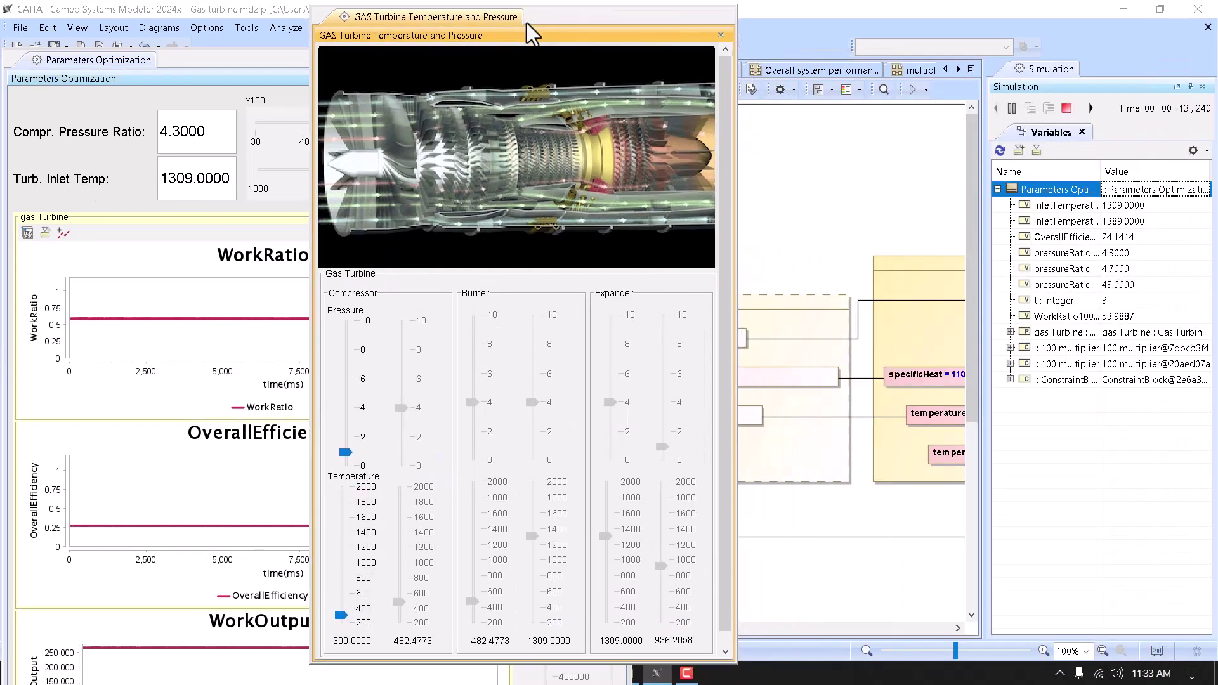
pyautogui.click(347, 440)
pyautogui.moveTo(346, 439)
pyautogui.mouseDown()
pyautogui.moveTo(346, 416)
pyautogui.moveTo(347, 441)
pyautogui.mouseUp()
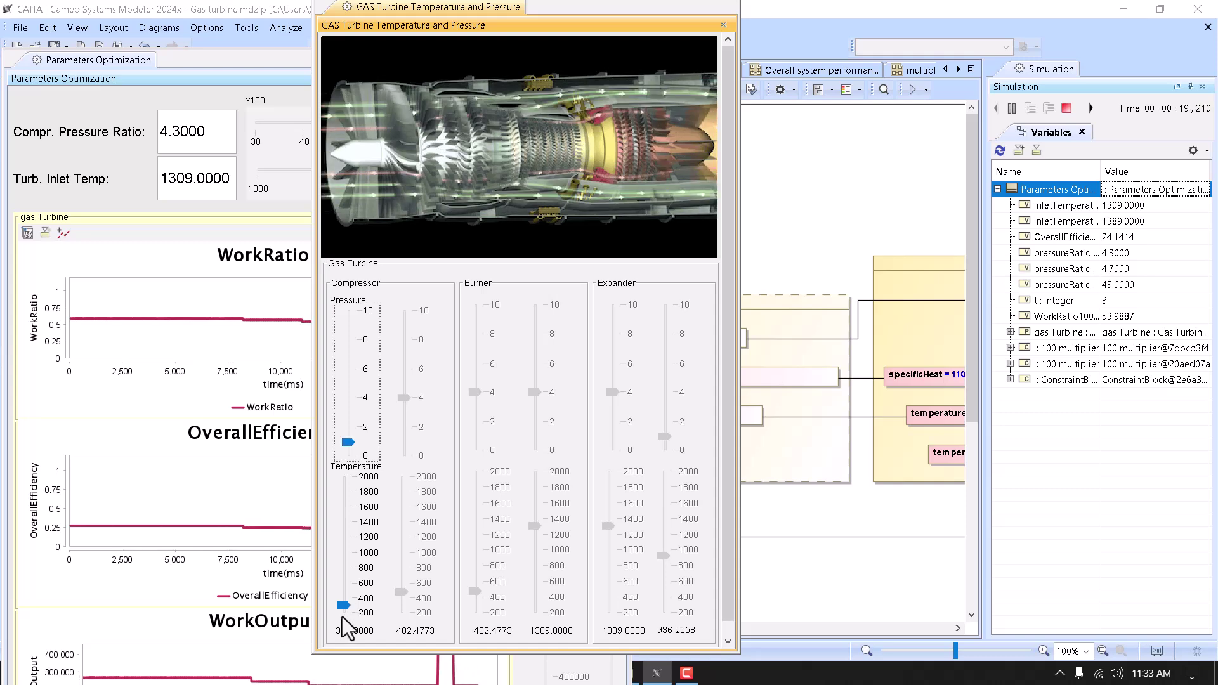
pyautogui.click(344, 584)
pyautogui.moveTo(348, 593)
pyautogui.mouseDown()
pyautogui.moveTo(348, 605)
pyautogui.moveTo(347, 523)
pyautogui.moveTo(345, 596)
pyautogui.mouseUp()
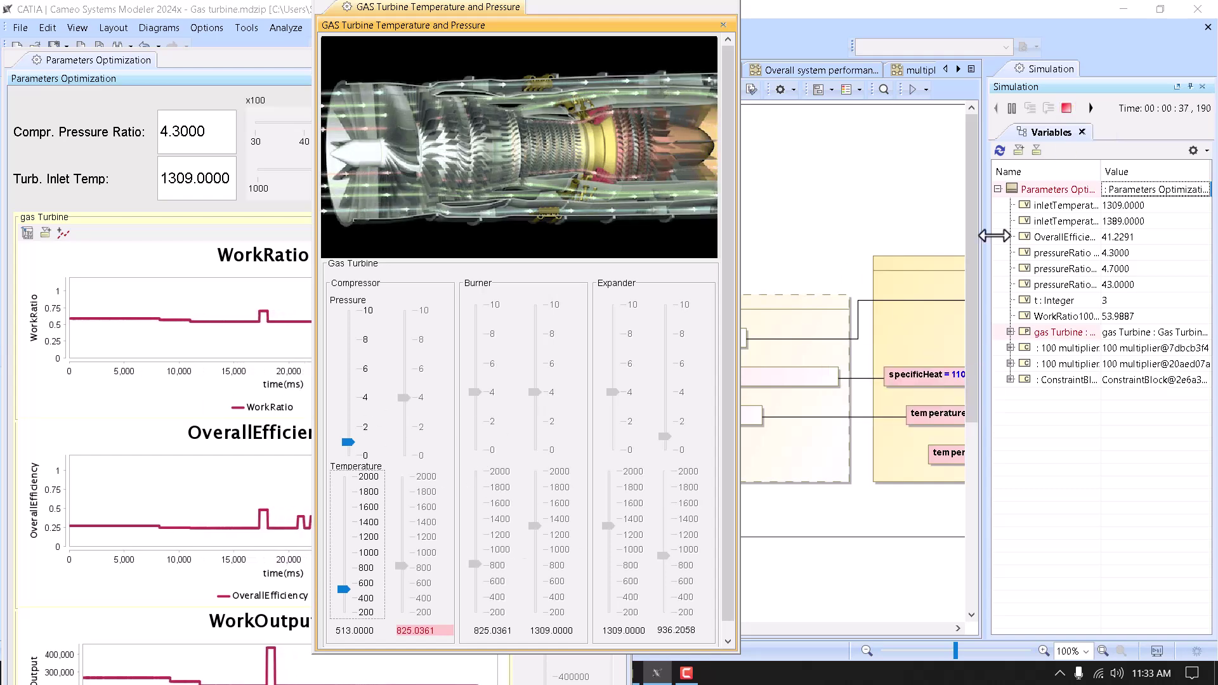
pyautogui.click(1067, 113)
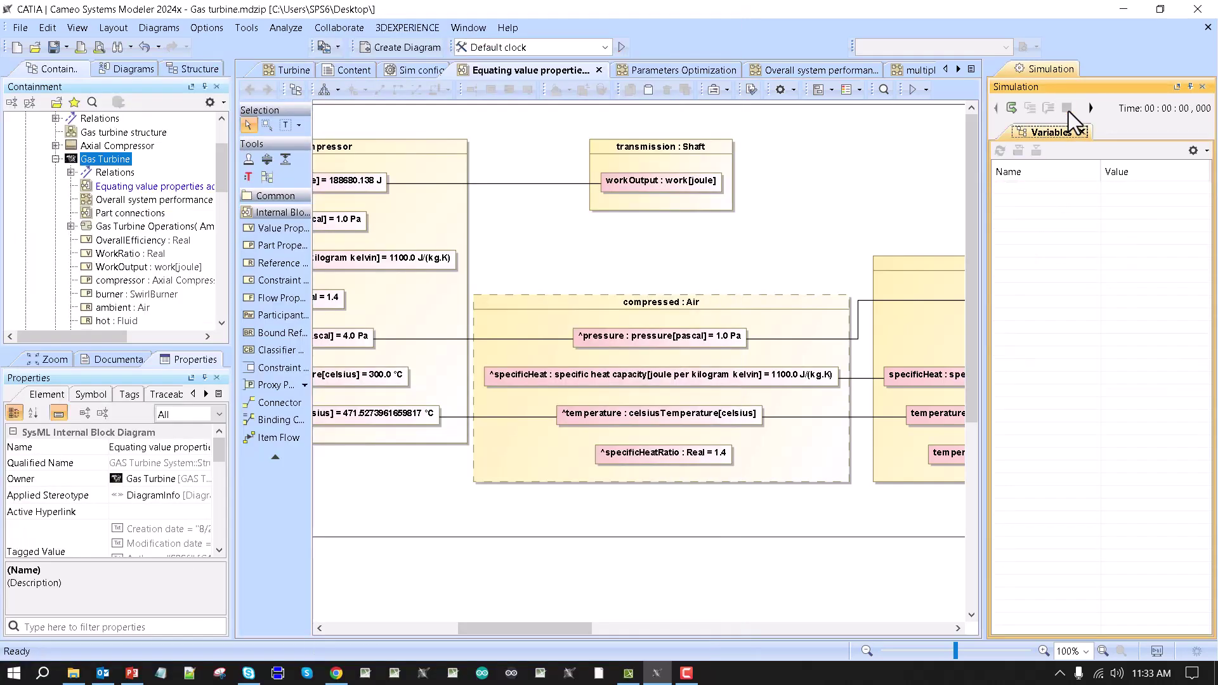
# - Import the recorded simulation results onto the Equating value properties diagram via Tools > Import Results
pyautogui.click(105, 186)
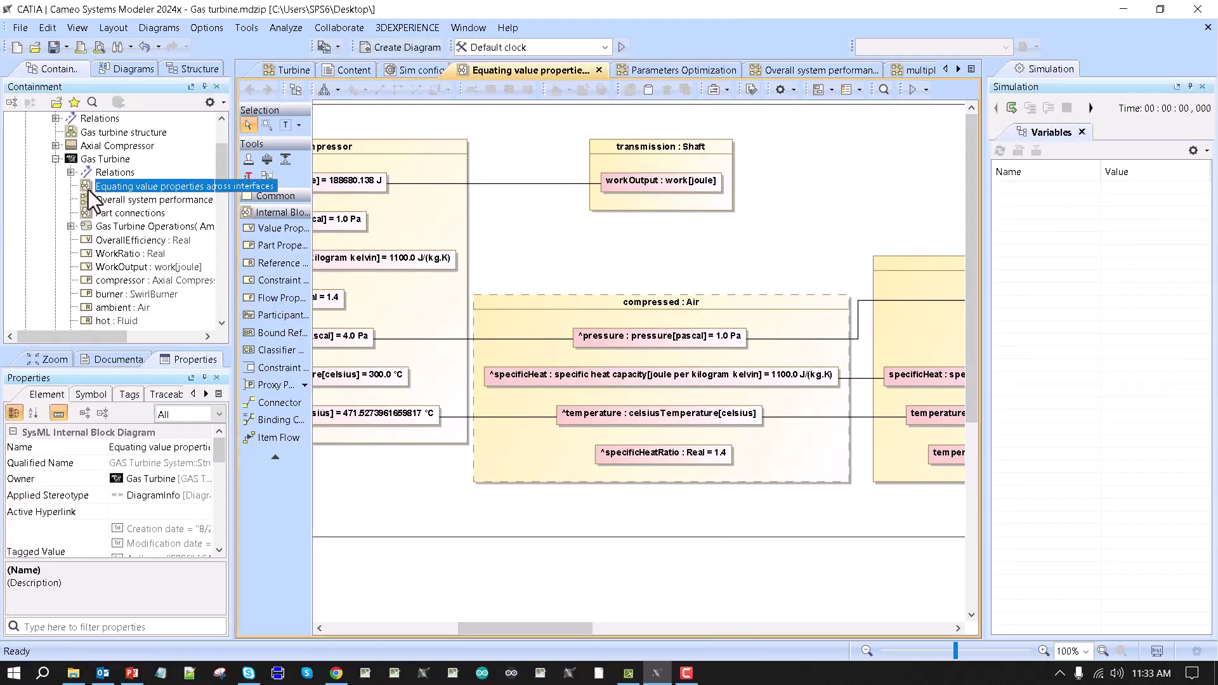
pyautogui.rightClick(108, 185)
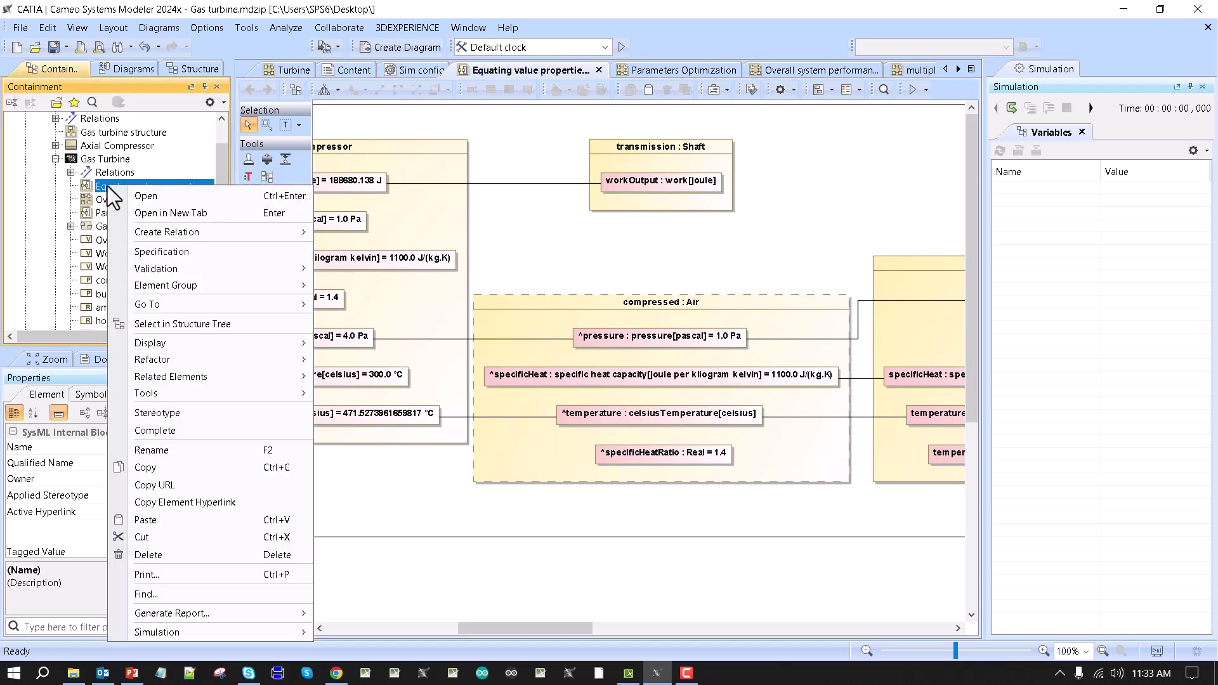
pyautogui.moveTo(170, 341)
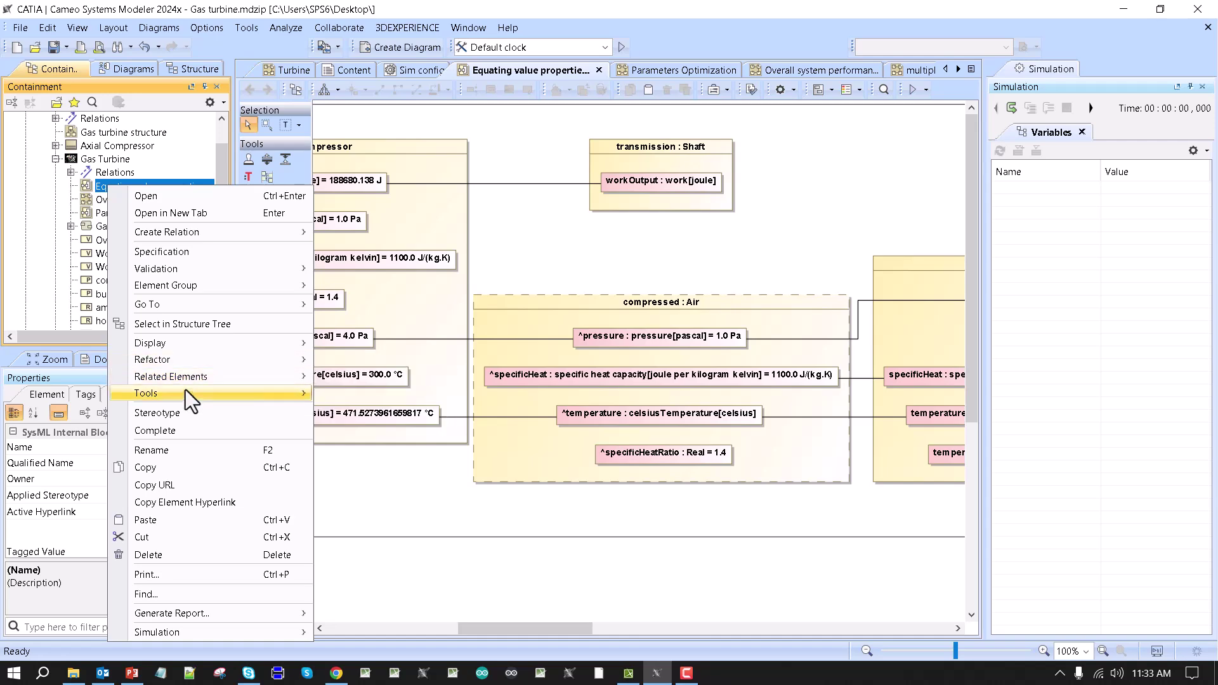
pyautogui.moveTo(186, 390)
pyautogui.click(375, 436)
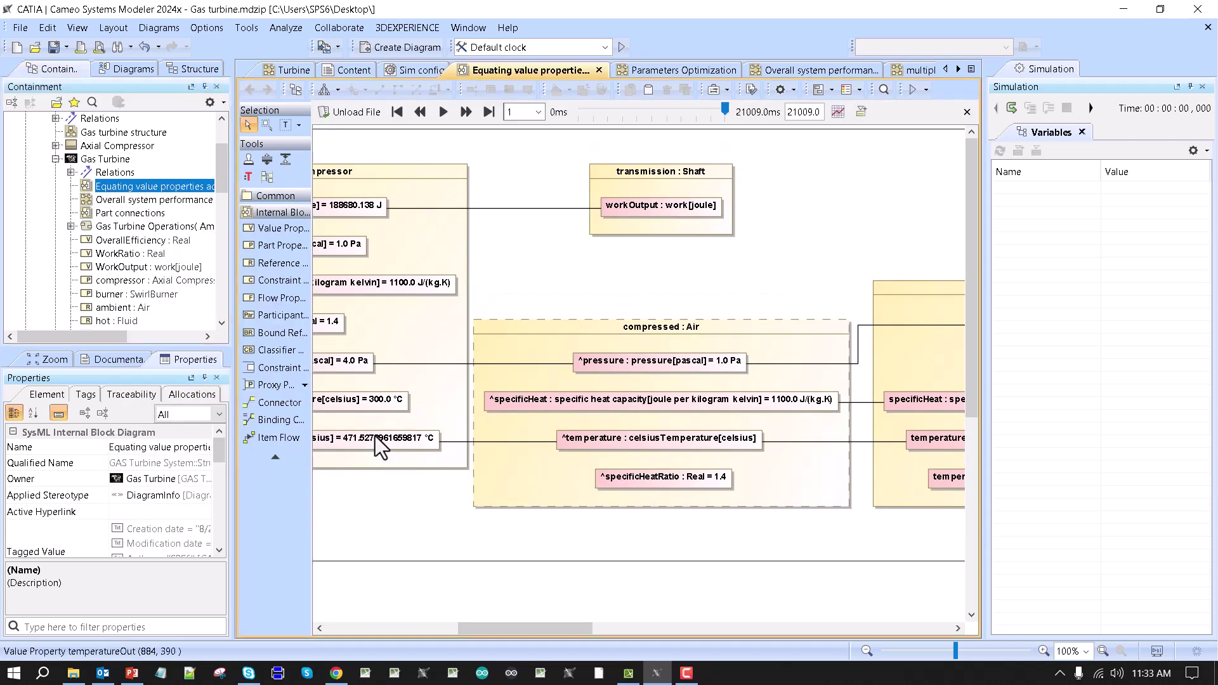
# - Create a Time Series Chart of OverallEfficiency, WorkOutput and WorkRatio and move it left
pyautogui.click(836, 118)
pyautogui.click(845, 163)
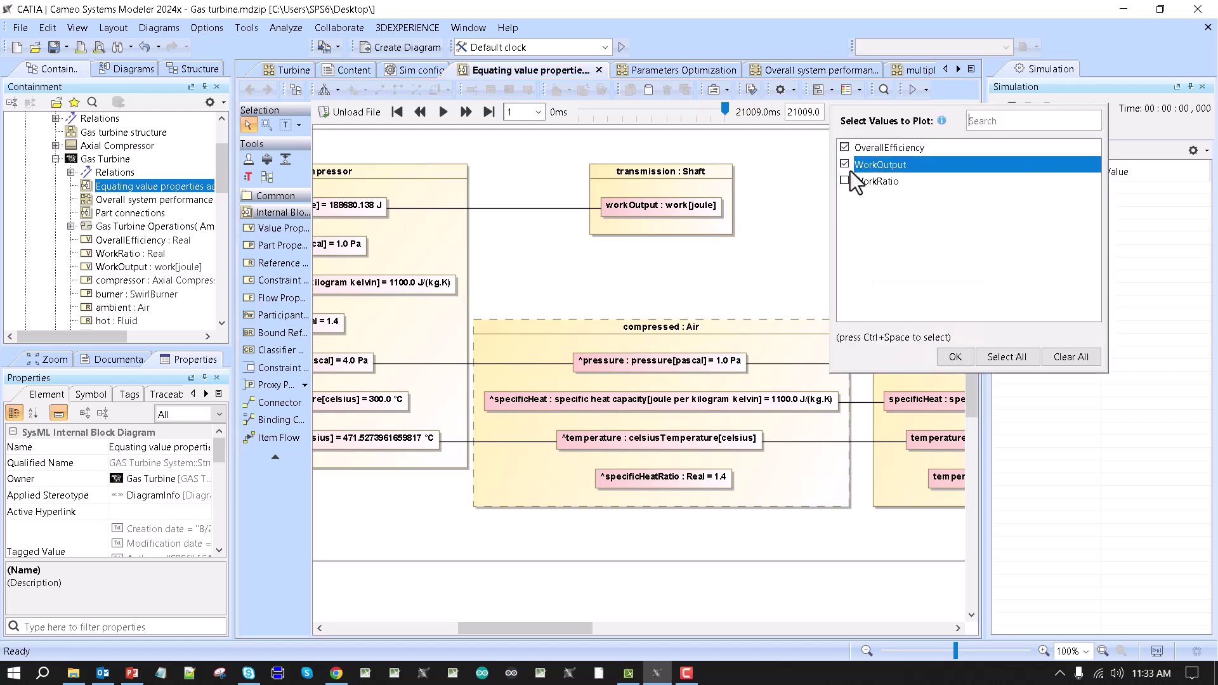
pyautogui.click(845, 181)
pyautogui.click(881, 181)
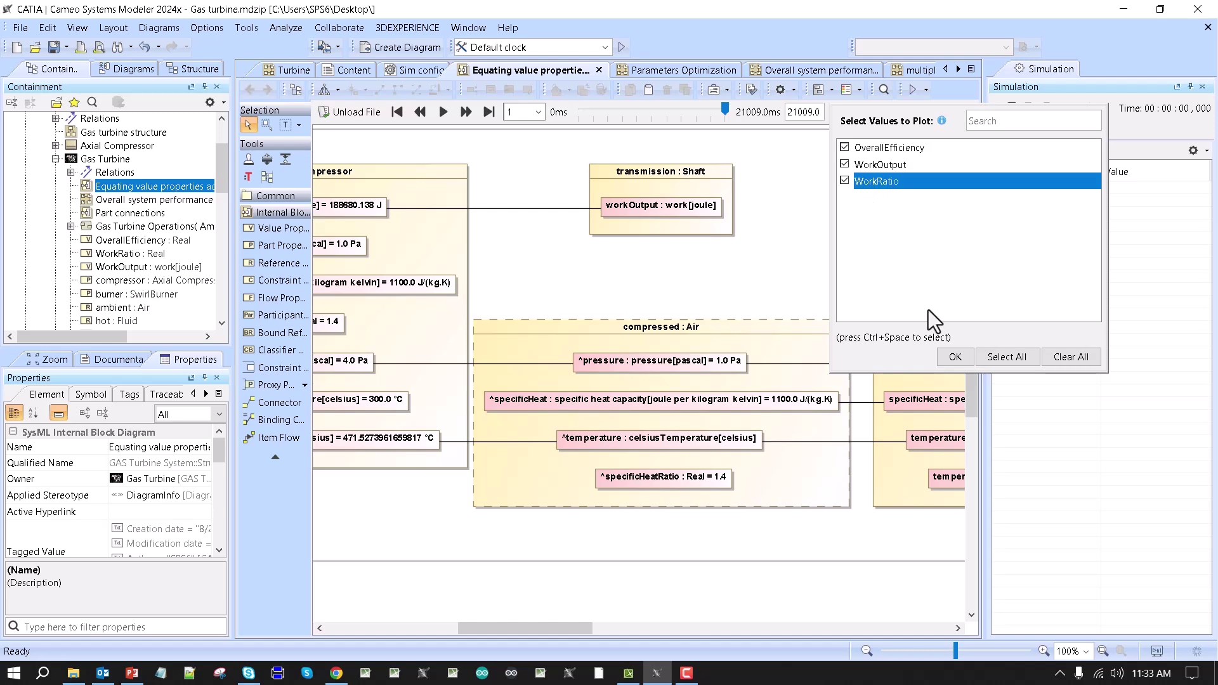
pyautogui.click(955, 357)
pyautogui.moveTo(659, 158); pyautogui.dragTo(341, 236)
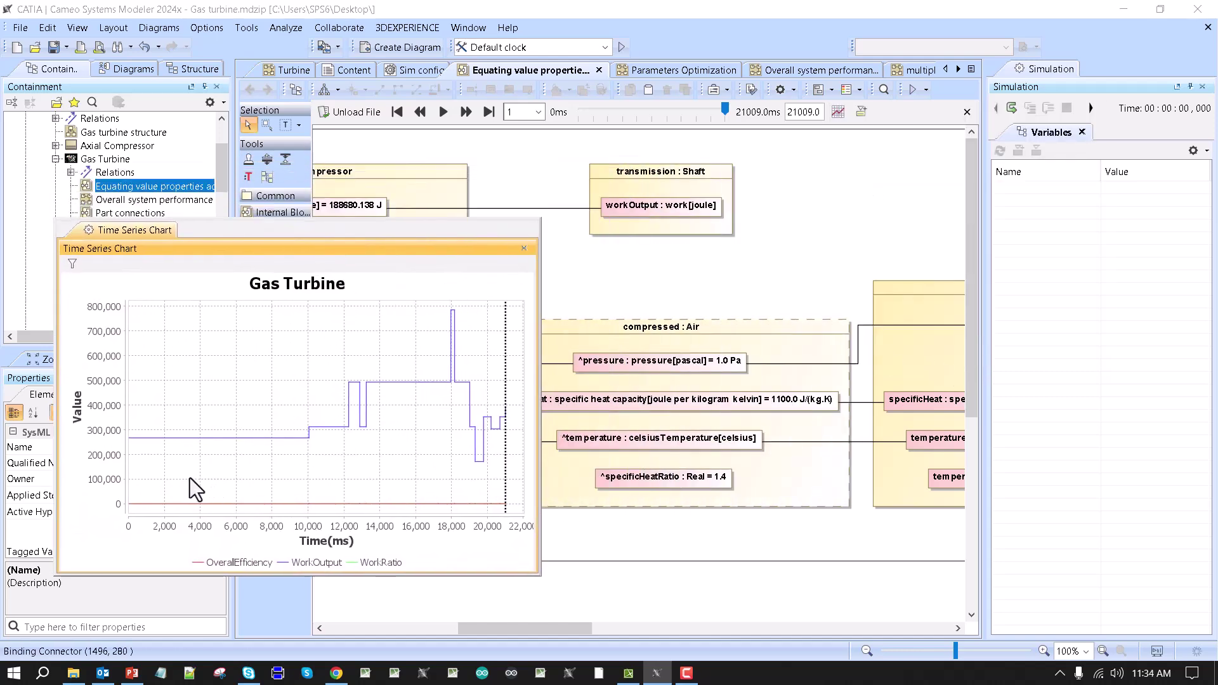
# - Play the imported results, jump back near 12,000 ms, pause at 13,250 ms, and centre the chart
pyautogui.click(445, 112)
pyautogui.click(215, 402)
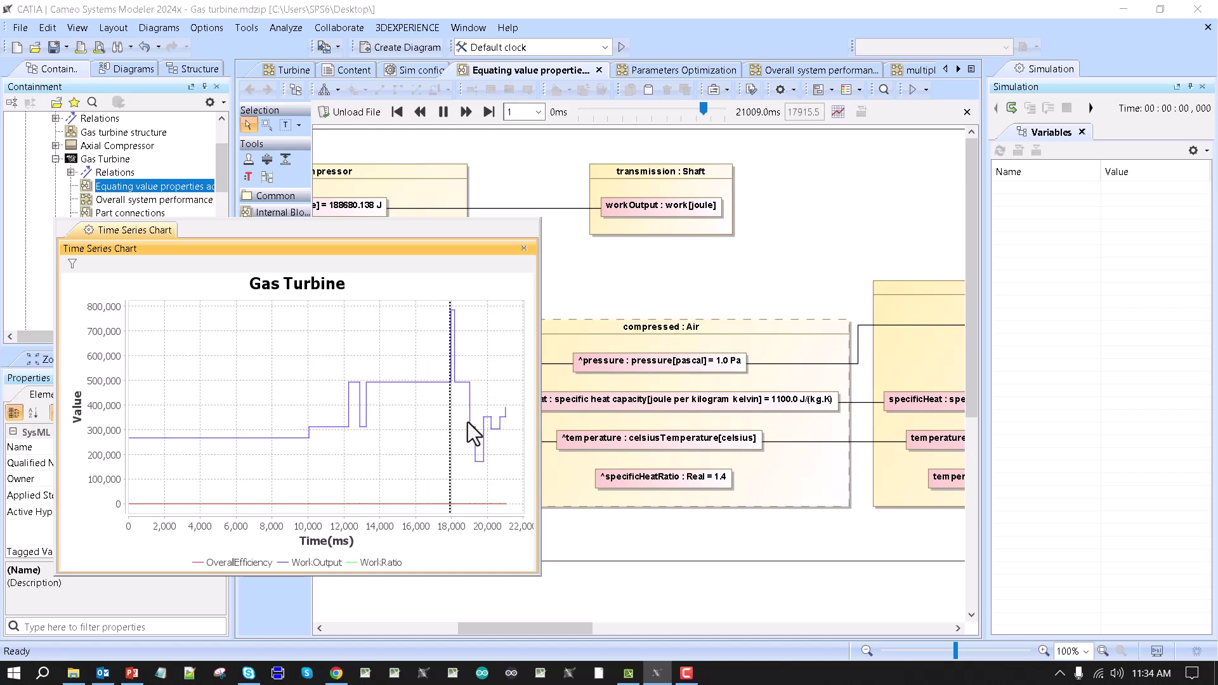
pyautogui.click(337, 425)
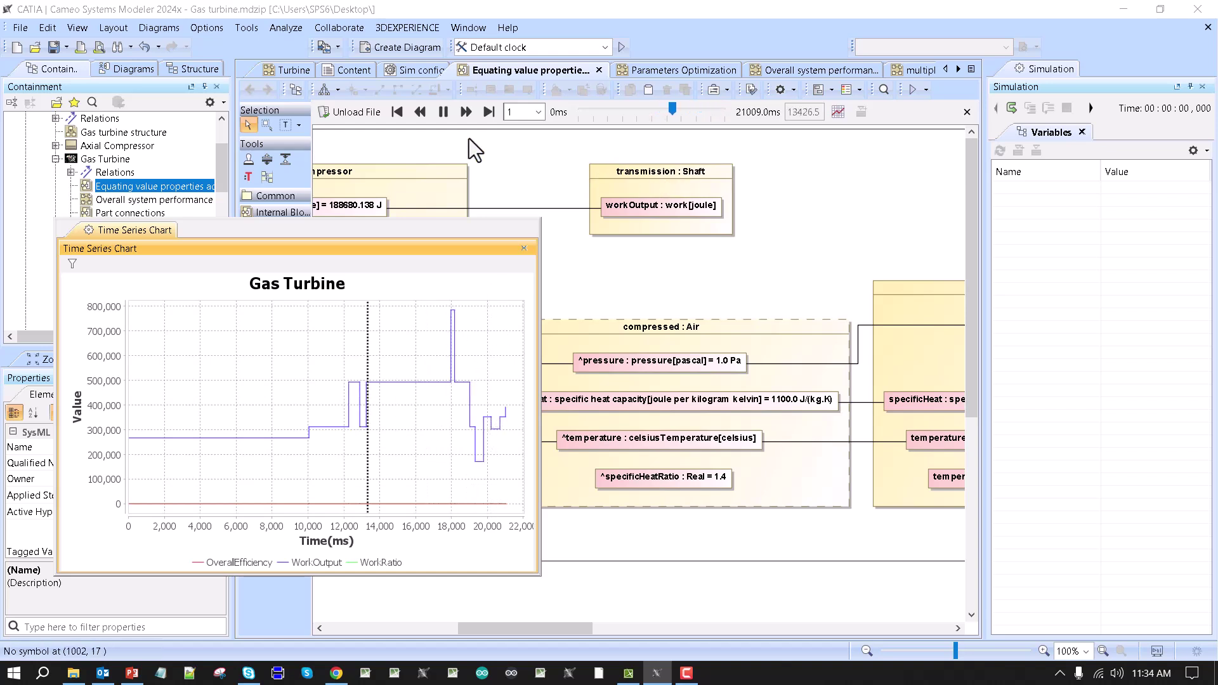
pyautogui.click(443, 112)
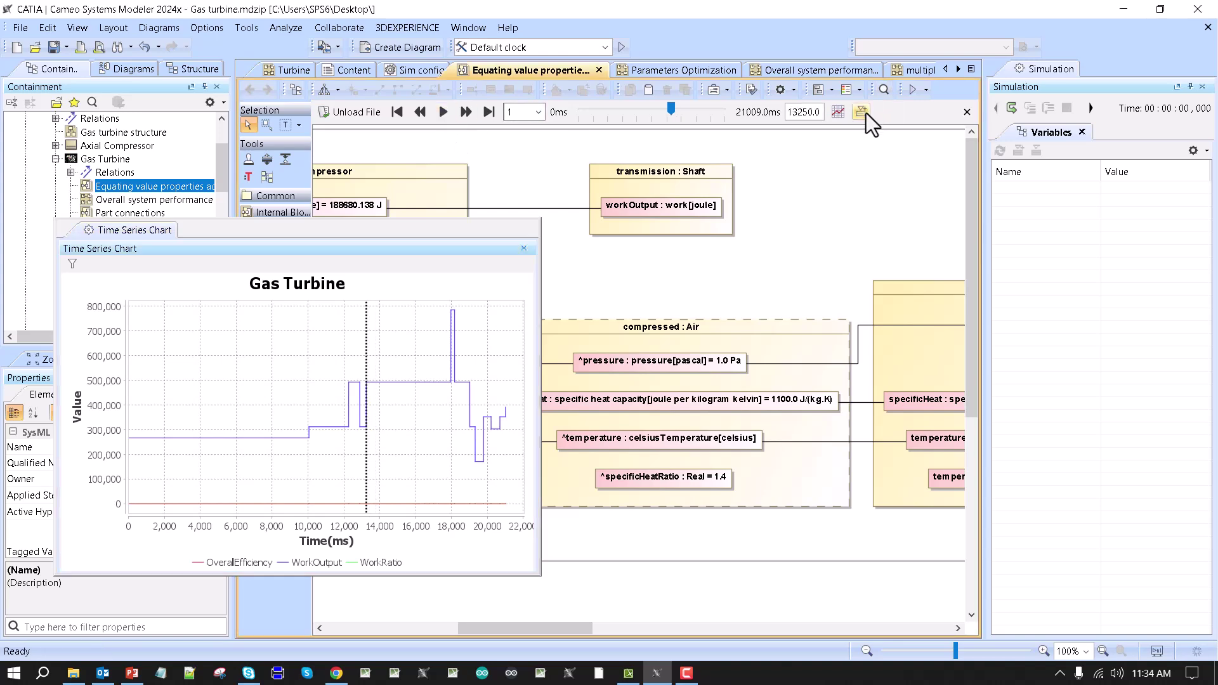
pyautogui.moveTo(434, 234); pyautogui.dragTo(705, 227)
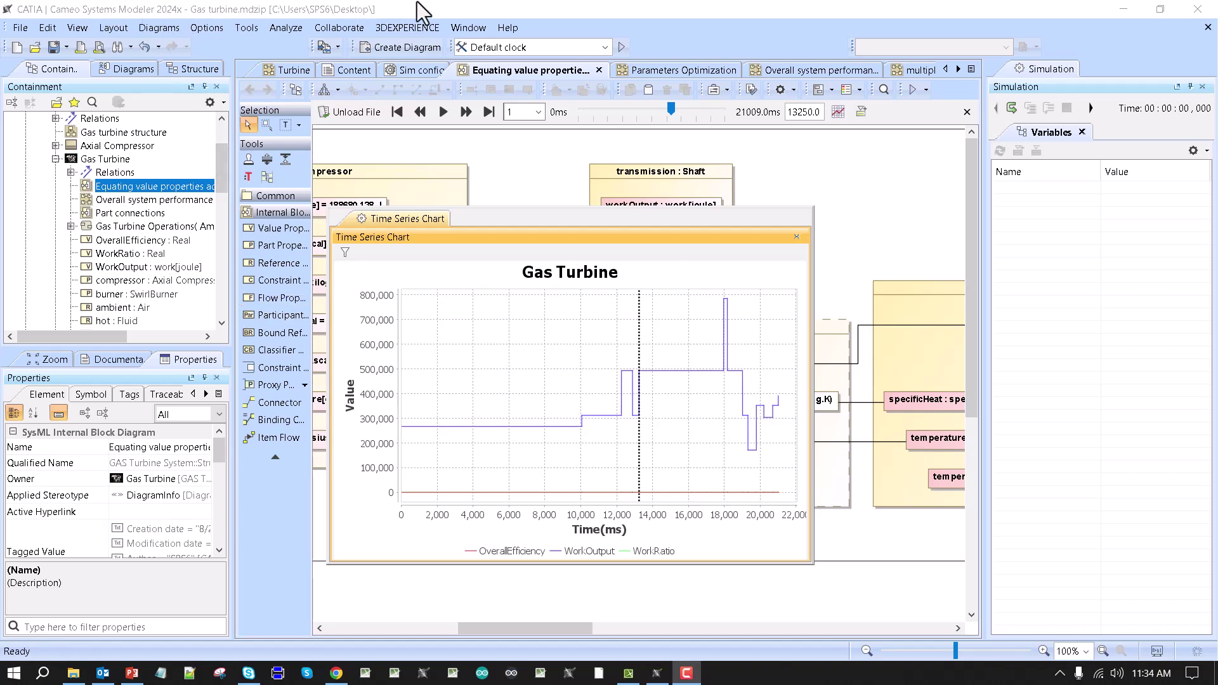
# - Unload the current results file and load dataV2.csv from the Desktop into the Results Player
pyautogui.click(333, 115)
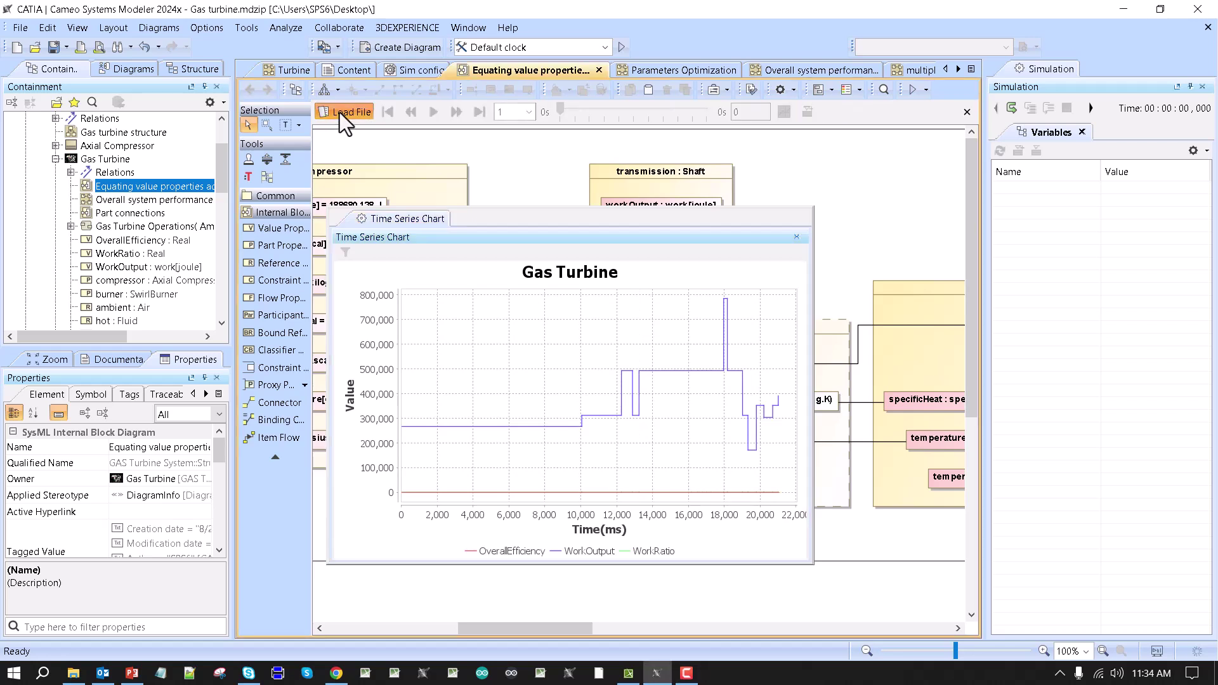
pyautogui.click(340, 112)
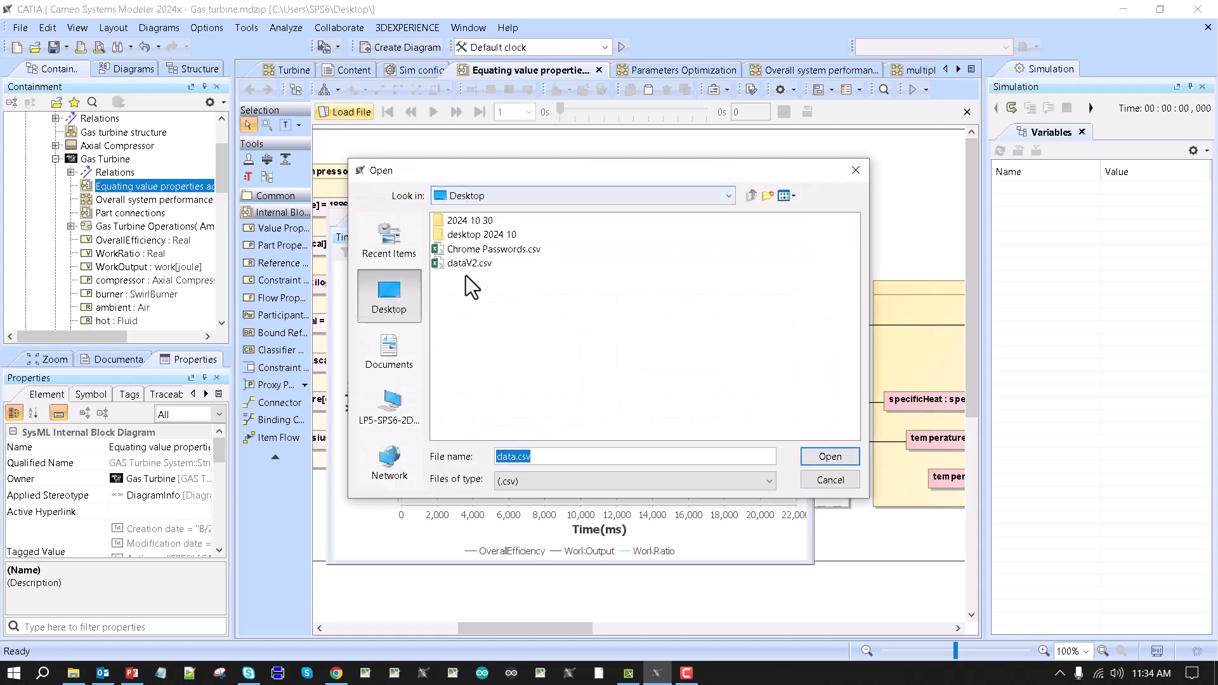
pyautogui.click(830, 457)
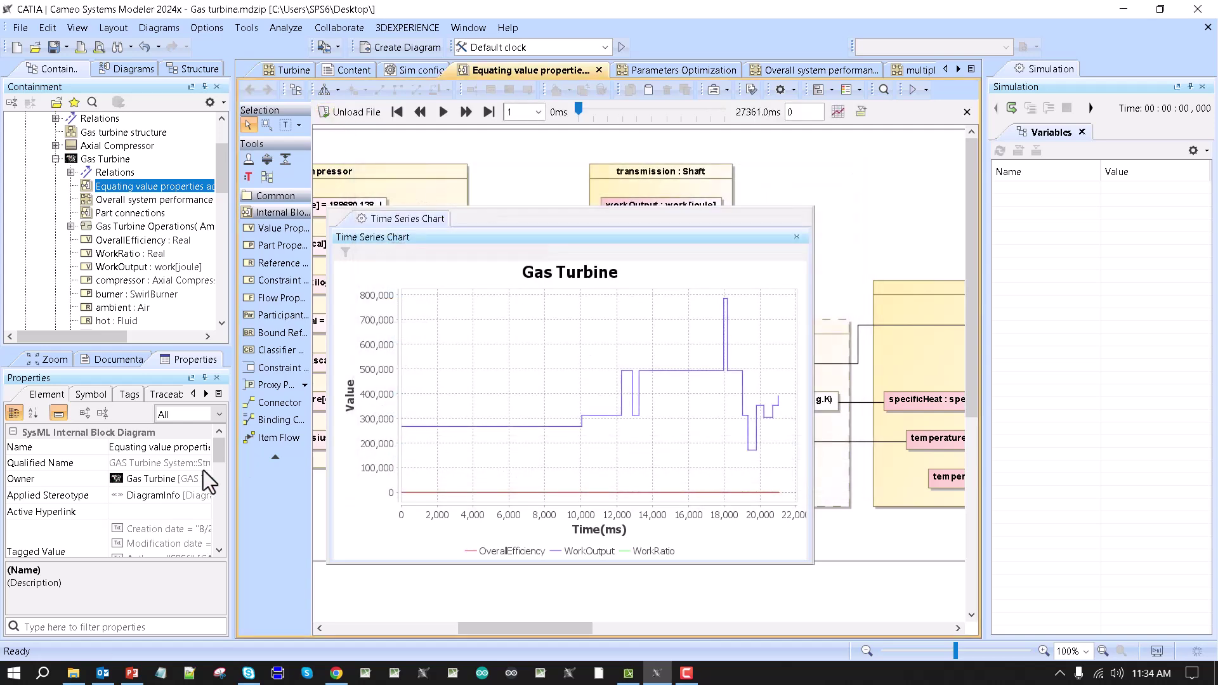